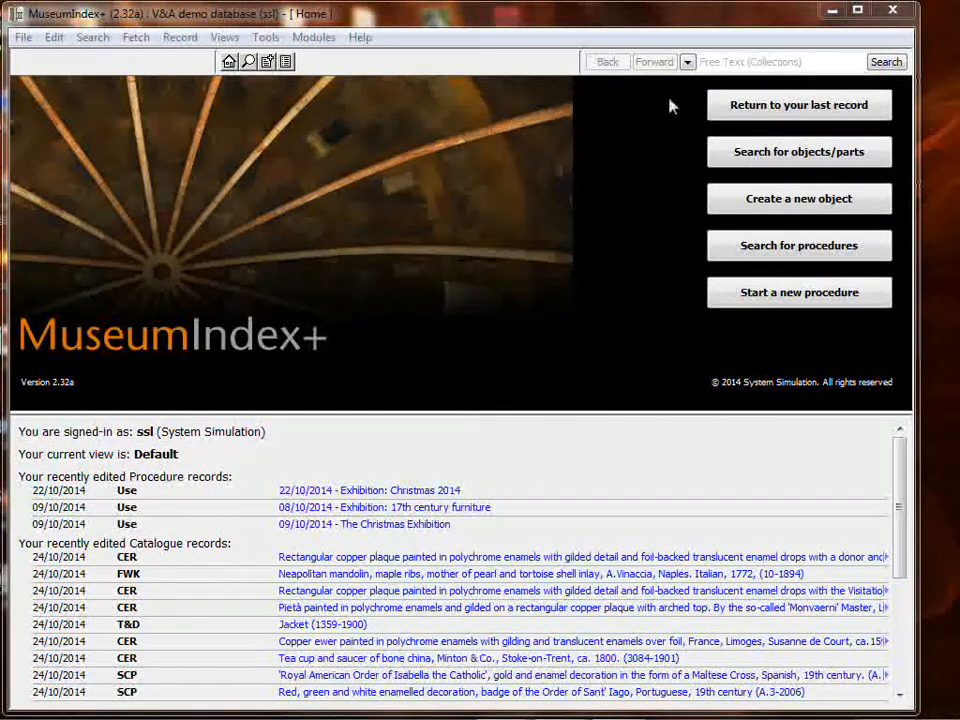
Go back to the object search results and open photograph 52:823, 'Simla, from Jakko'.
left_click(788, 104)
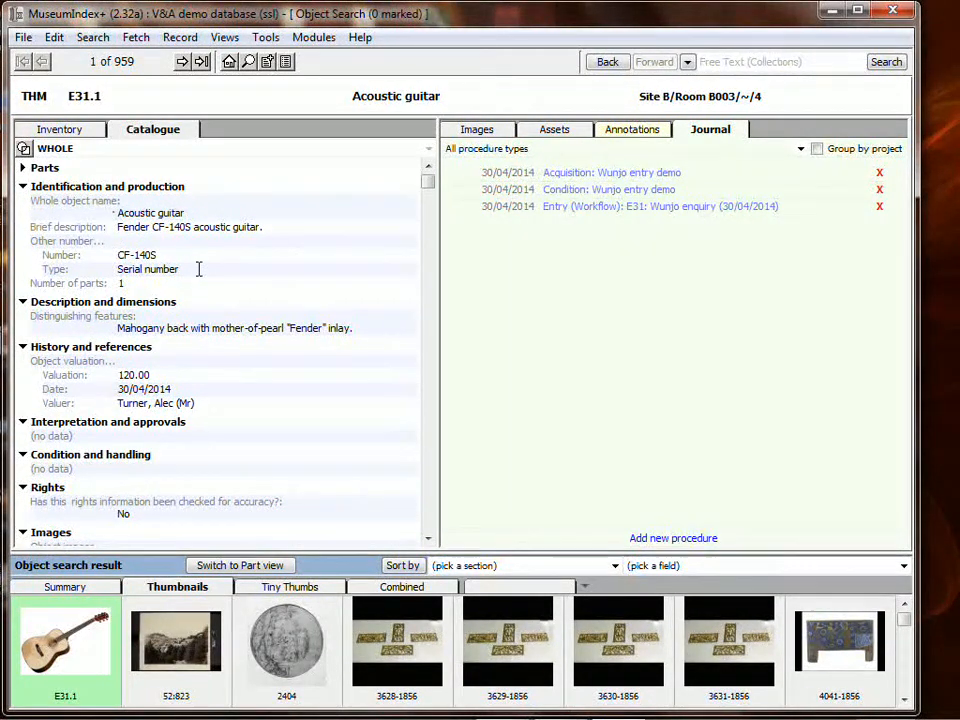
left_click(205, 620)
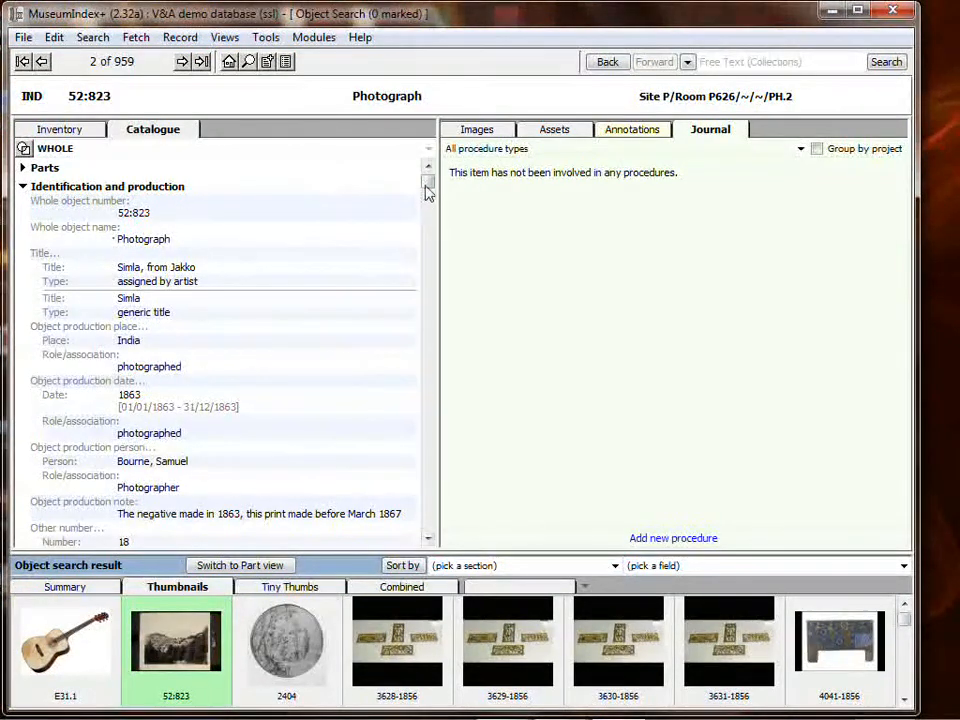
mouse_move(427, 188)
left_mouse_down()
mouse_move(431, 326)
mouse_move(427, 185)
left_mouse_up()
Show the Context panel beside record 52:823, listing all 821 procedures grouped by type.
left_click(268, 38)
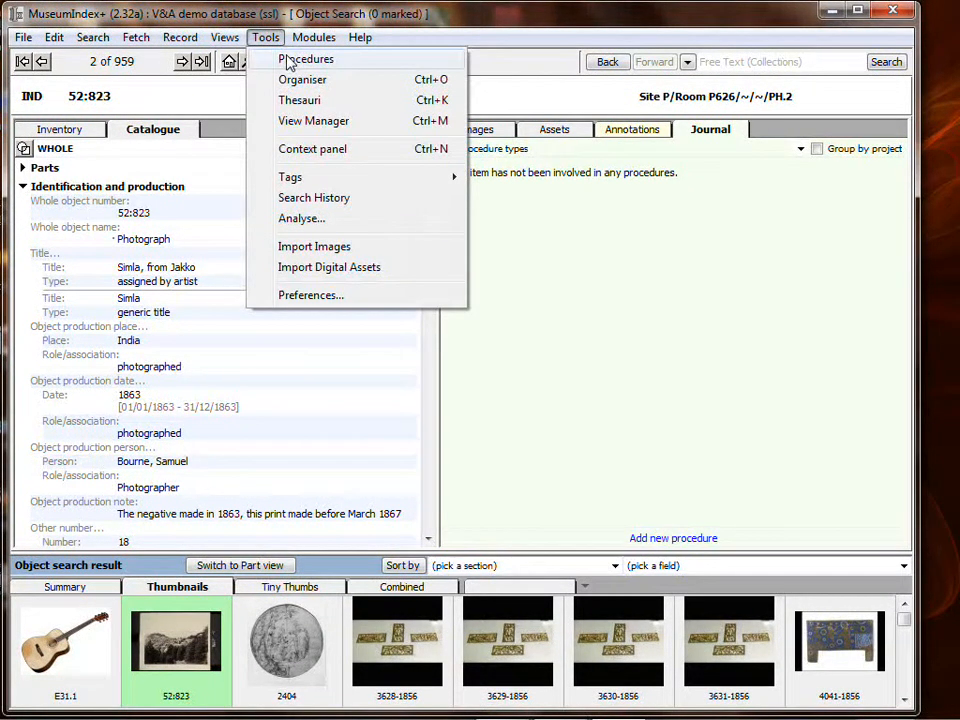
left_click(298, 61)
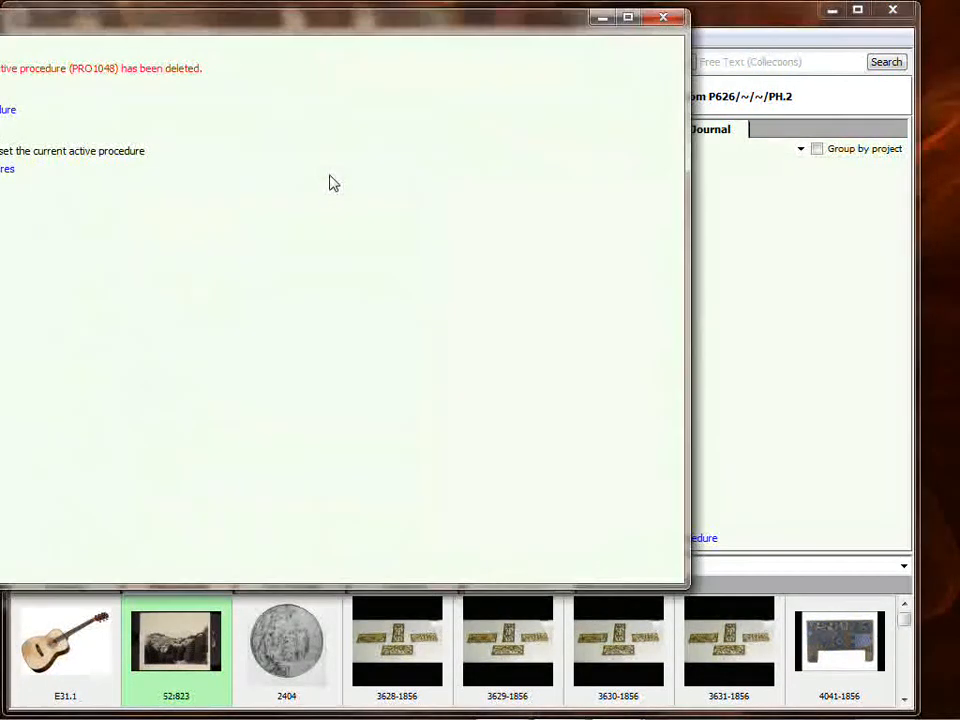
left_click(662, 17)
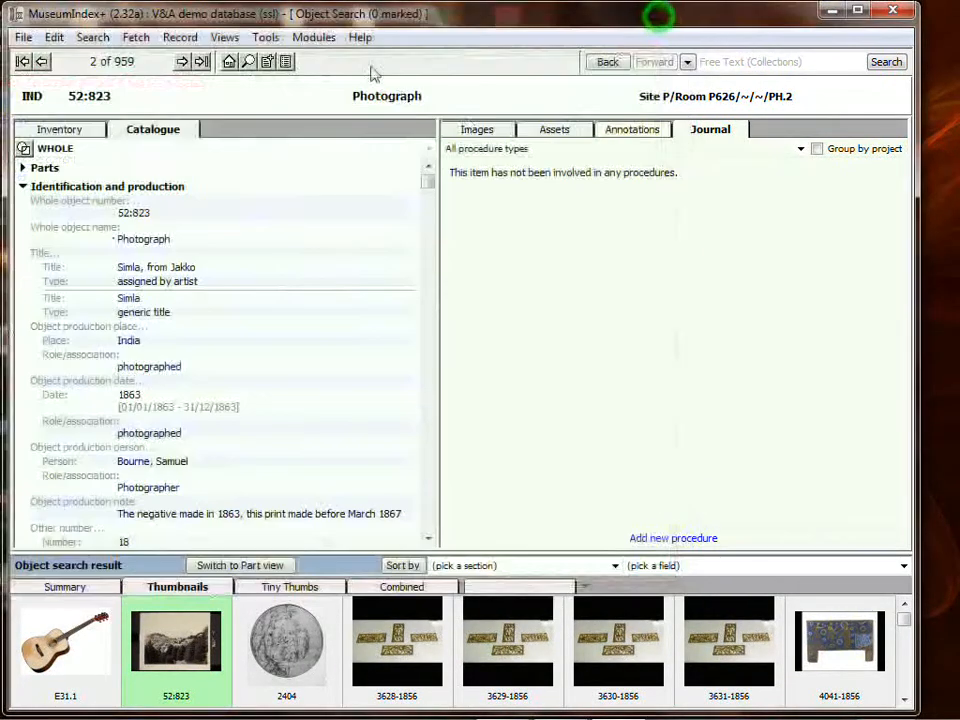
left_click(266, 38)
left_click(304, 148)
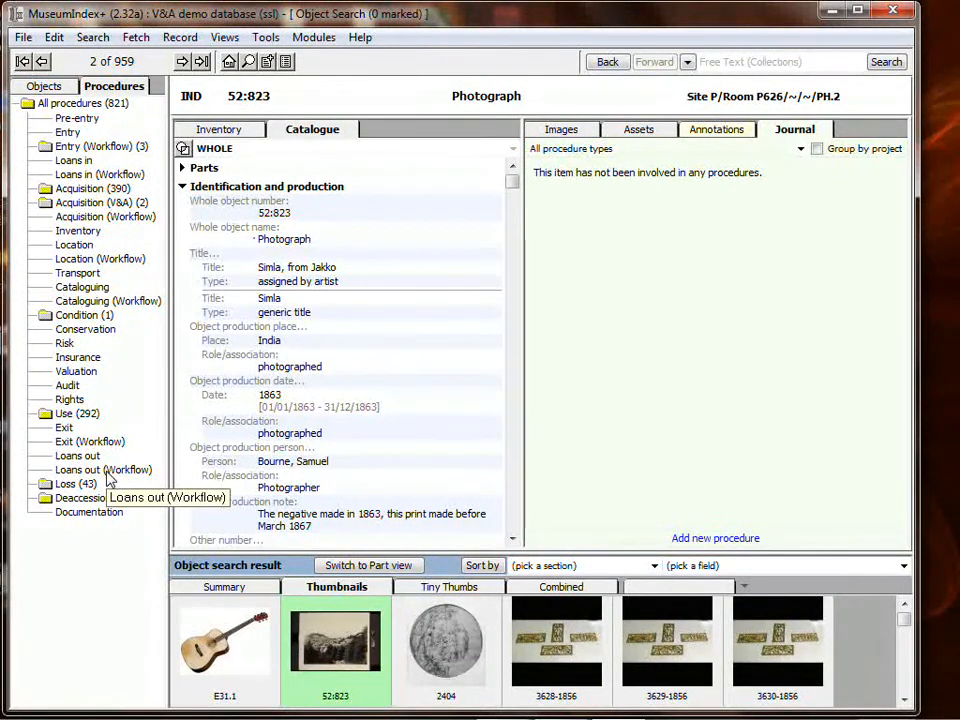
List the 390 Acquisition procedures and step down to the 1922/2768 gift acquisition.
left_click(100, 190)
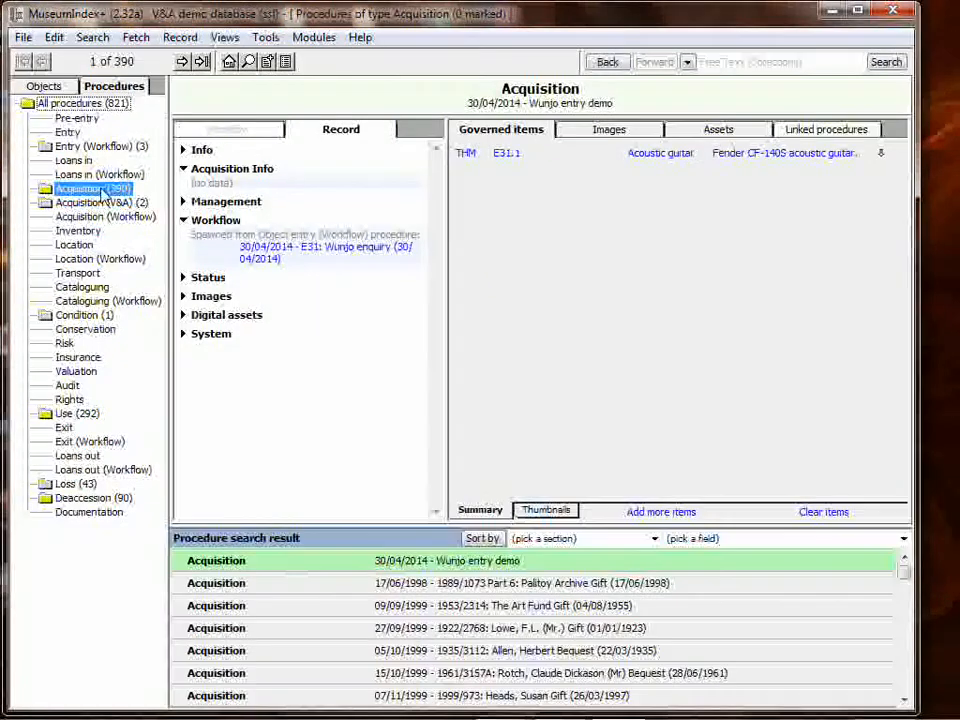
left_click(493, 583)
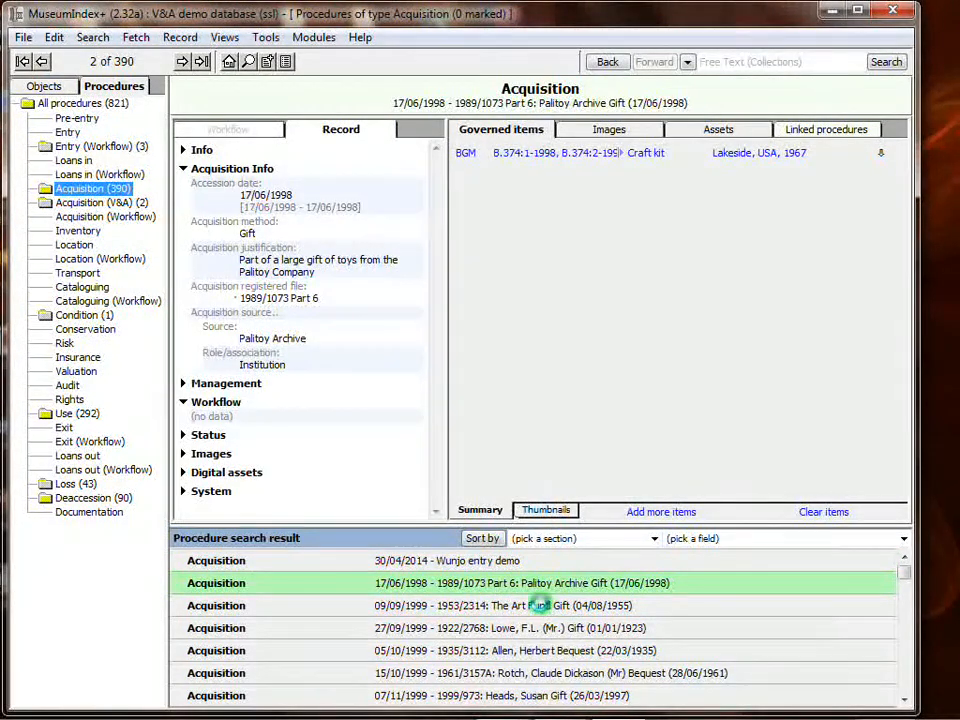
left_click(540, 605)
left_click(547, 628)
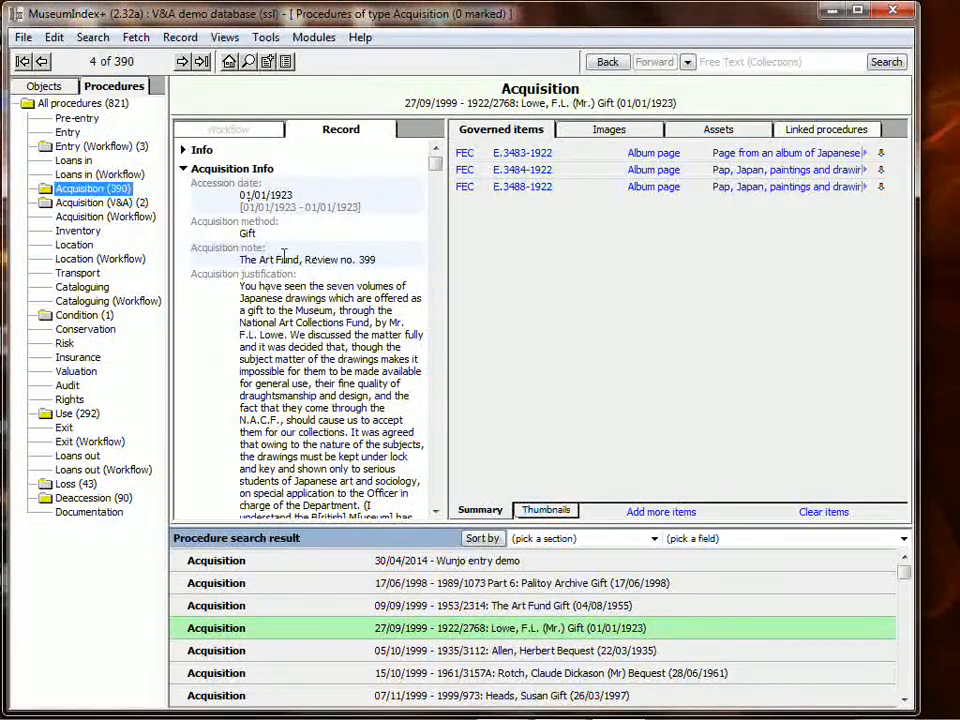
Browse the acquisition's governed album pages E.3483-1922, E.3484-1922 and E.3488-1922.
left_click(515, 153)
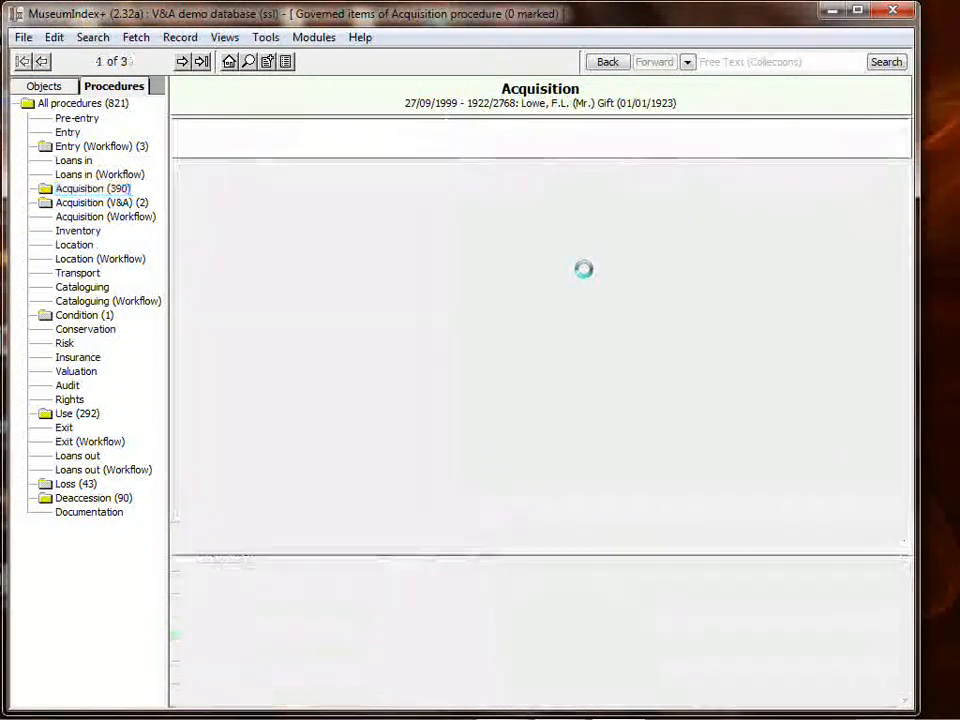
left_click(428, 670)
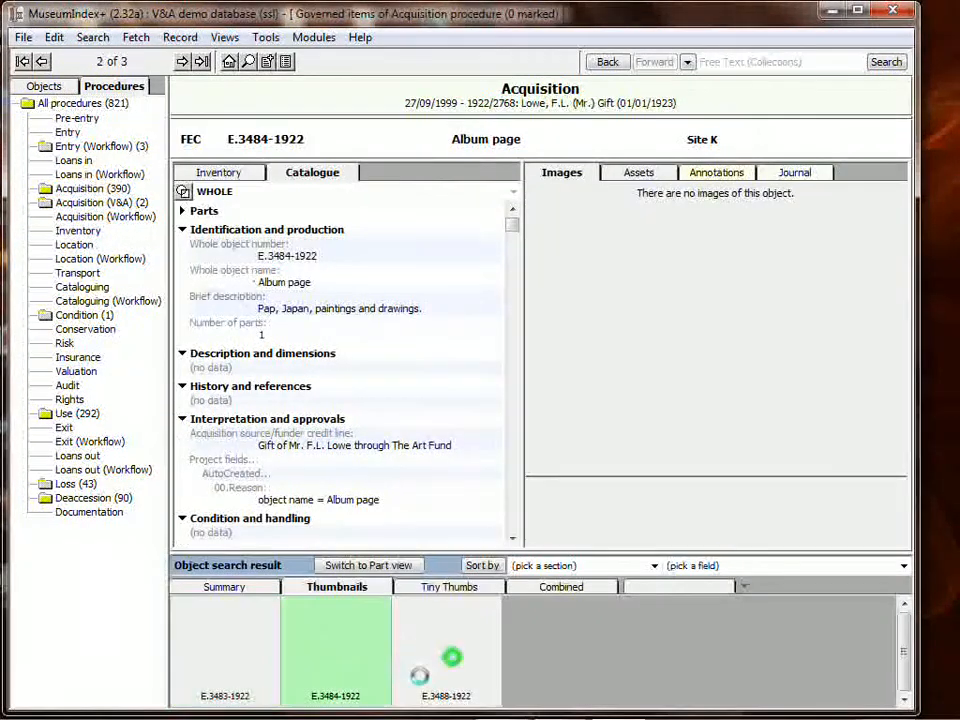
left_click(272, 655)
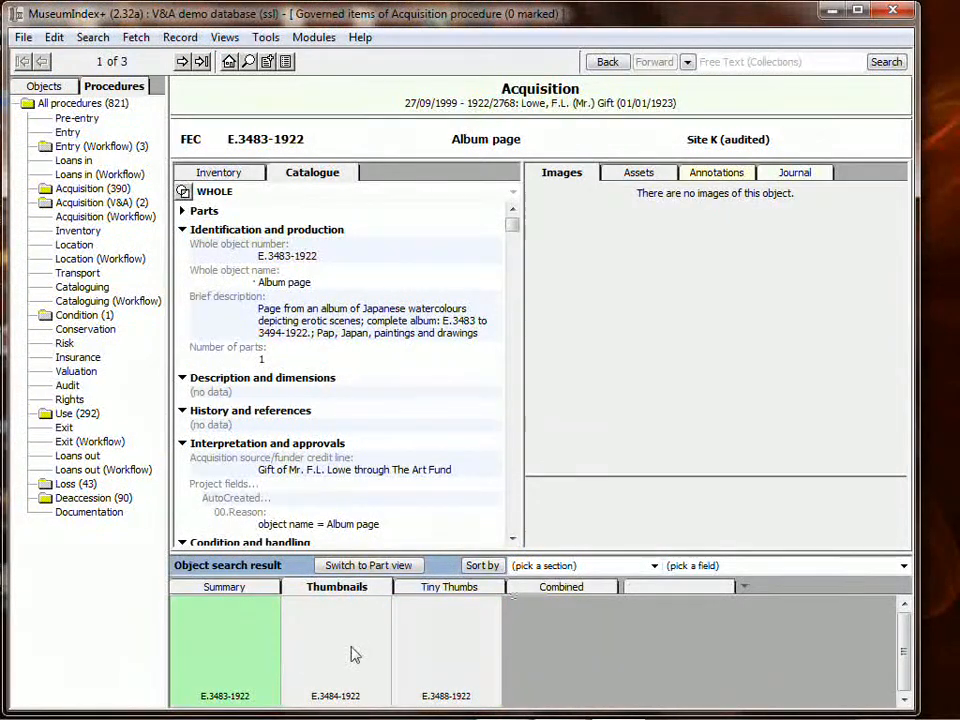
left_click(349, 645)
left_click(456, 639)
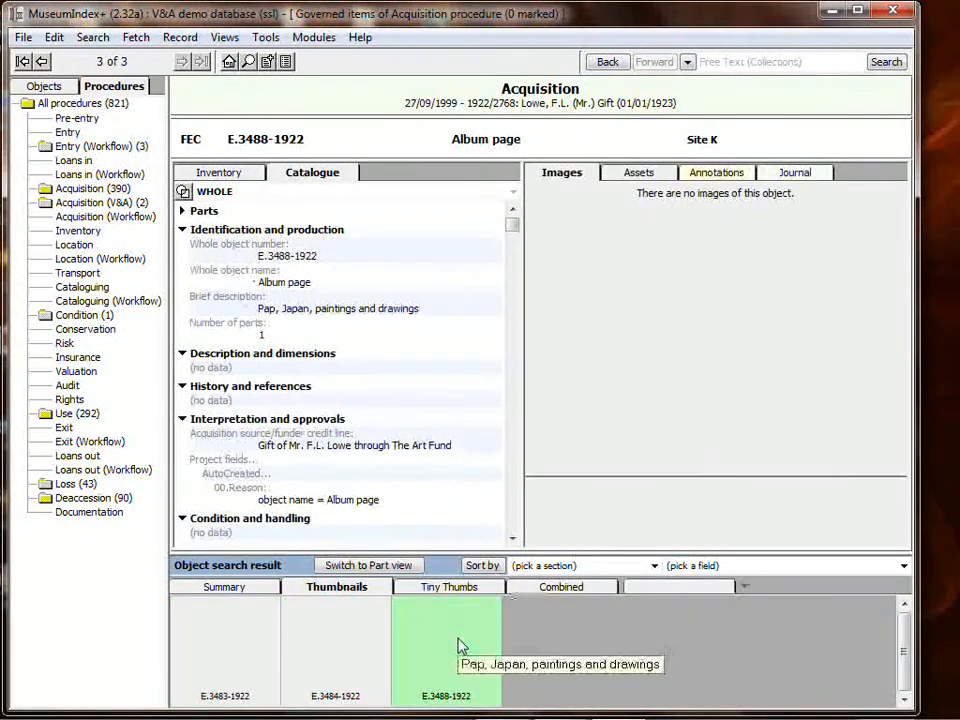
Open the journal for E.3483-1922 and view its linked 1922/2768 acquisition and 'Missing' loss procedures.
left_click(790, 172)
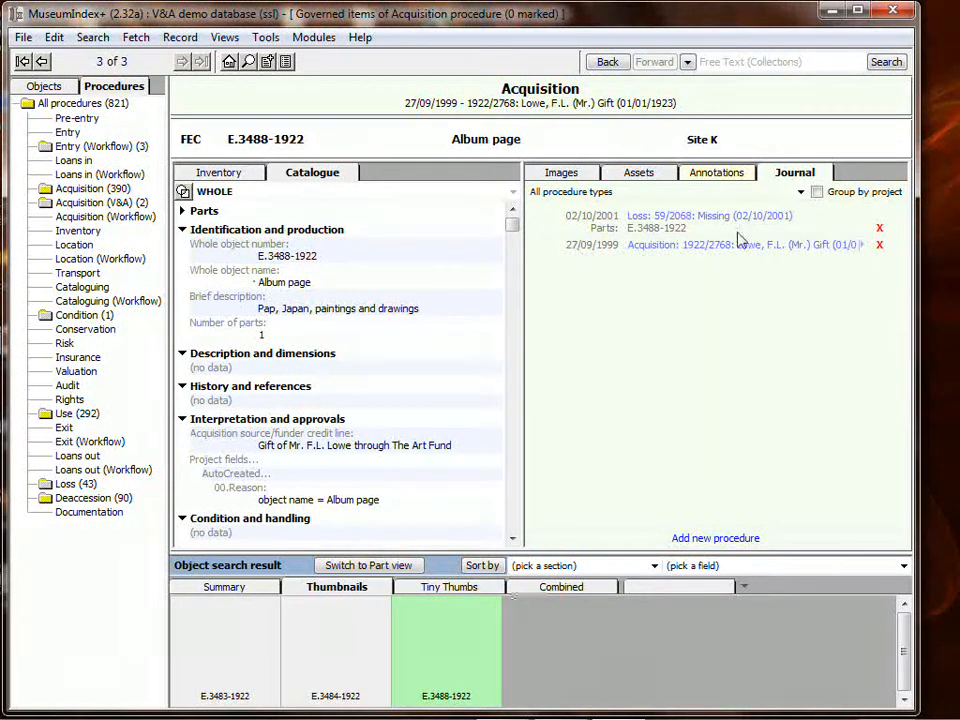
left_click(340, 648)
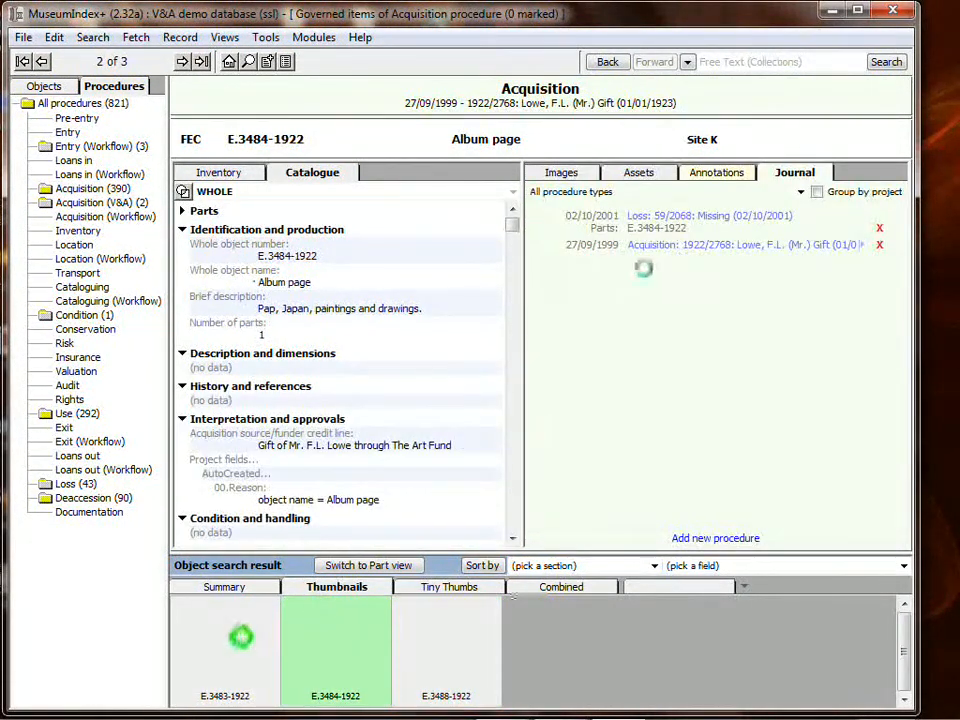
left_click(241, 636)
left_click(693, 217)
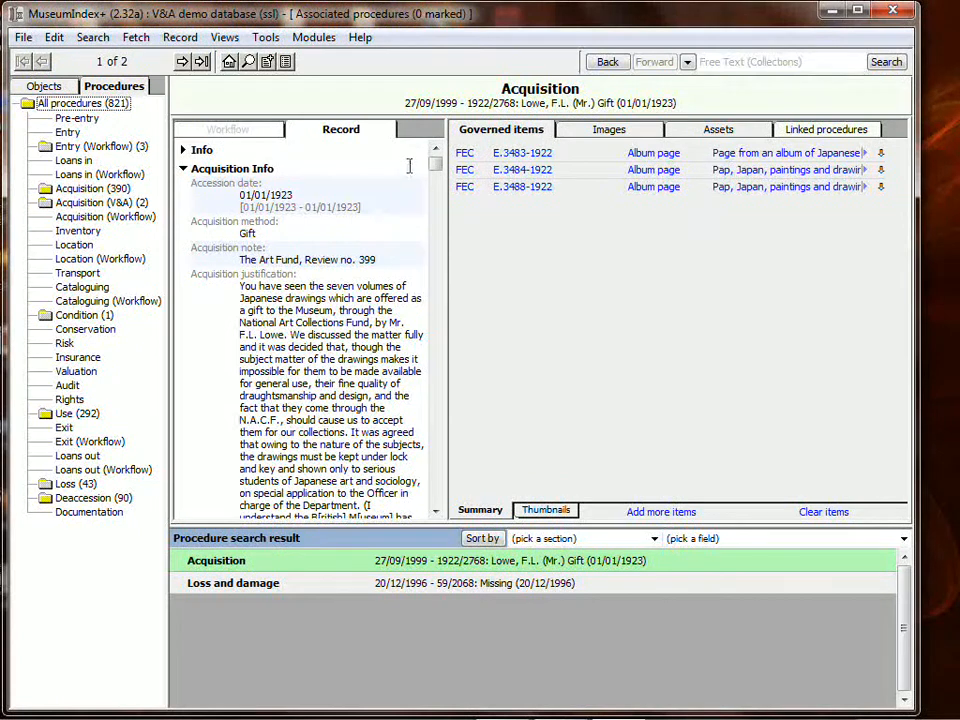
Use the view history to return to the 959-object search results showing photograph 52:823.
left_click_drag(435, 166, 459, 163)
left_click(689, 62)
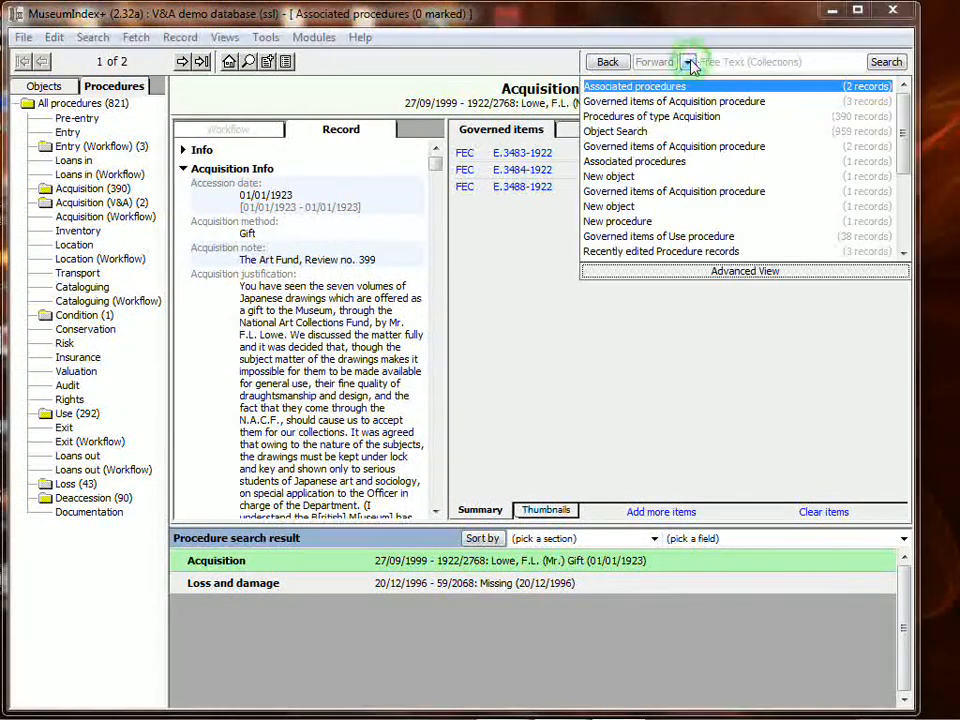
left_click(633, 131)
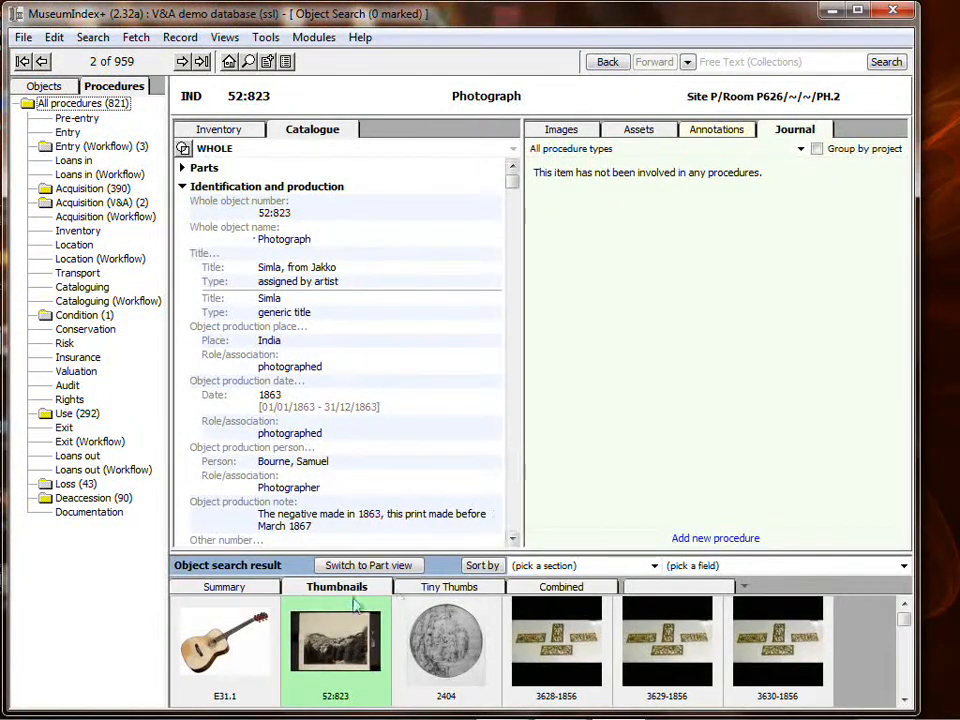
Check guitar E31.1, then return to photograph 52:823 and list the addable procedure types.
left_click(252, 630)
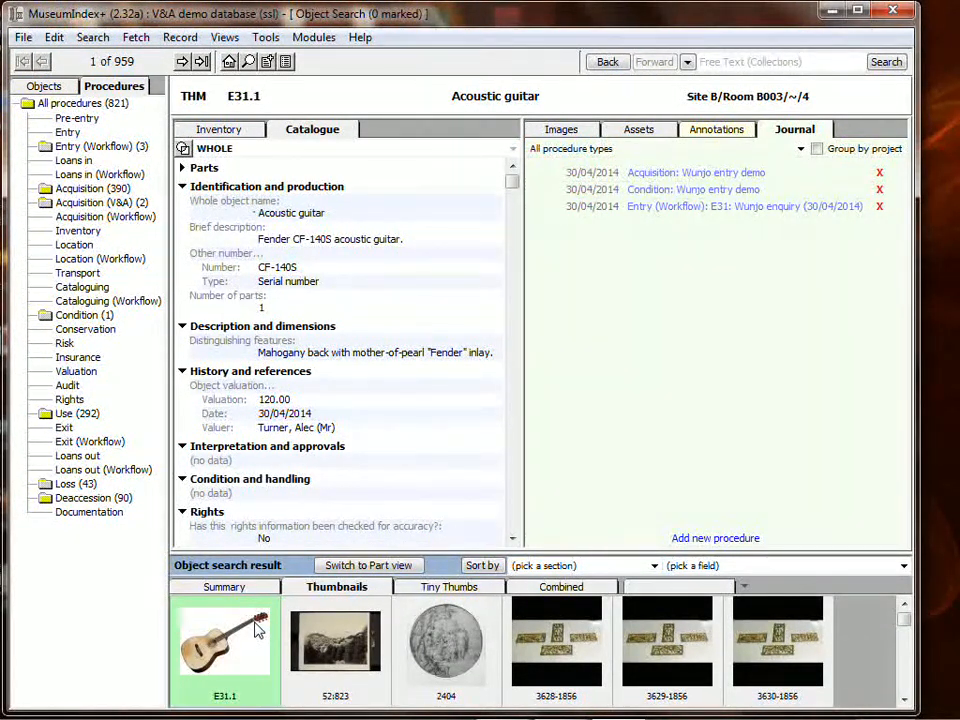
left_click(343, 648)
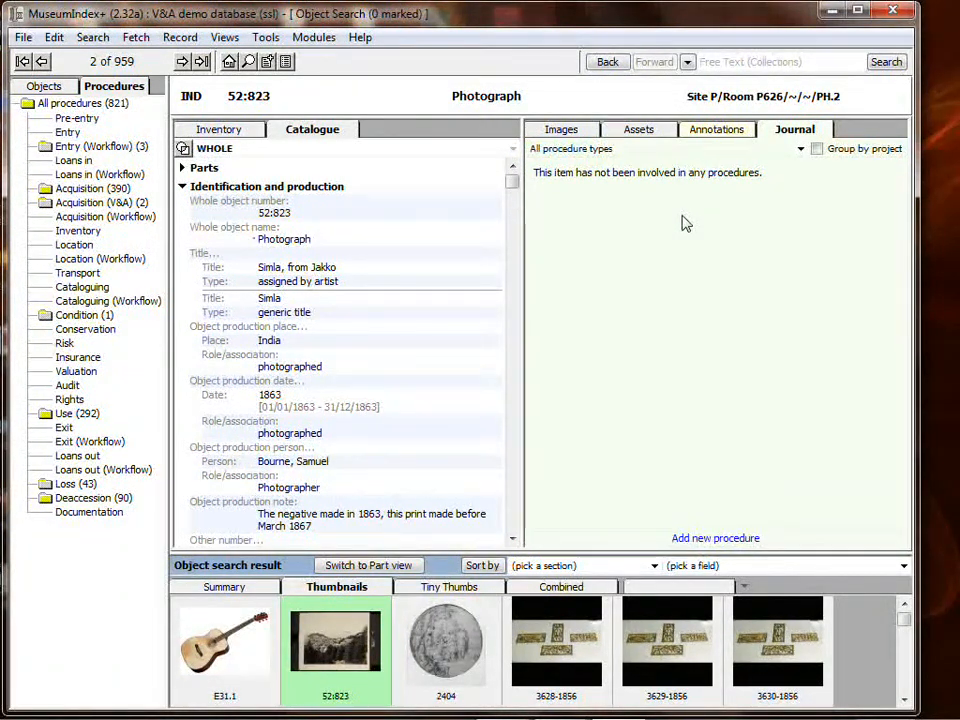
left_click(716, 540)
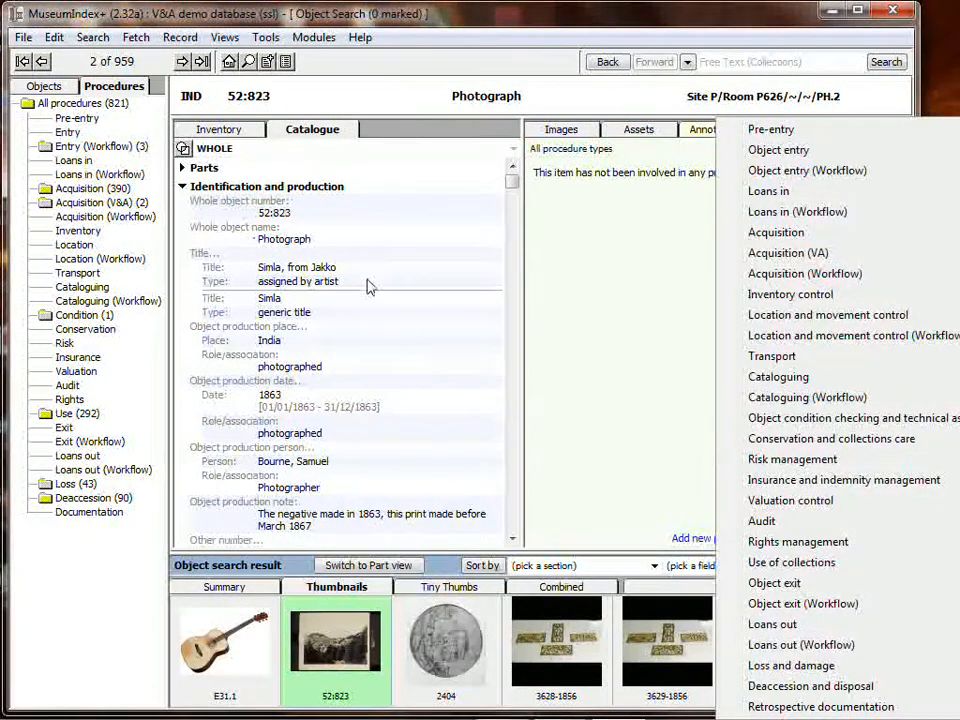
Create a new Acquisition procedure dated 03/11/2014, leaving Project title empty.
left_click(805, 234)
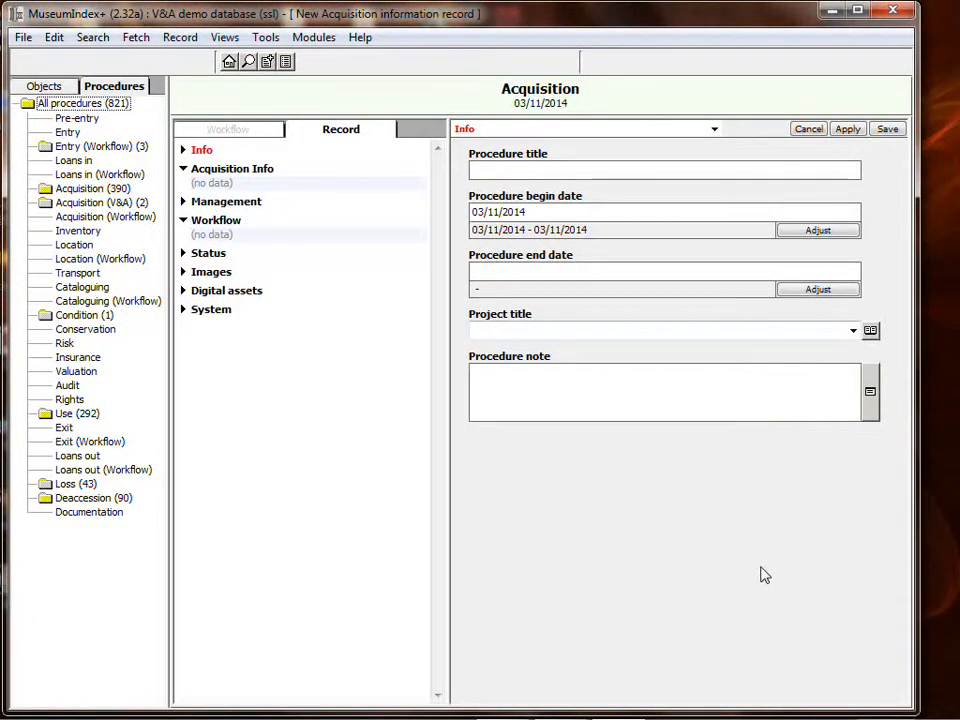
left_click(853, 330)
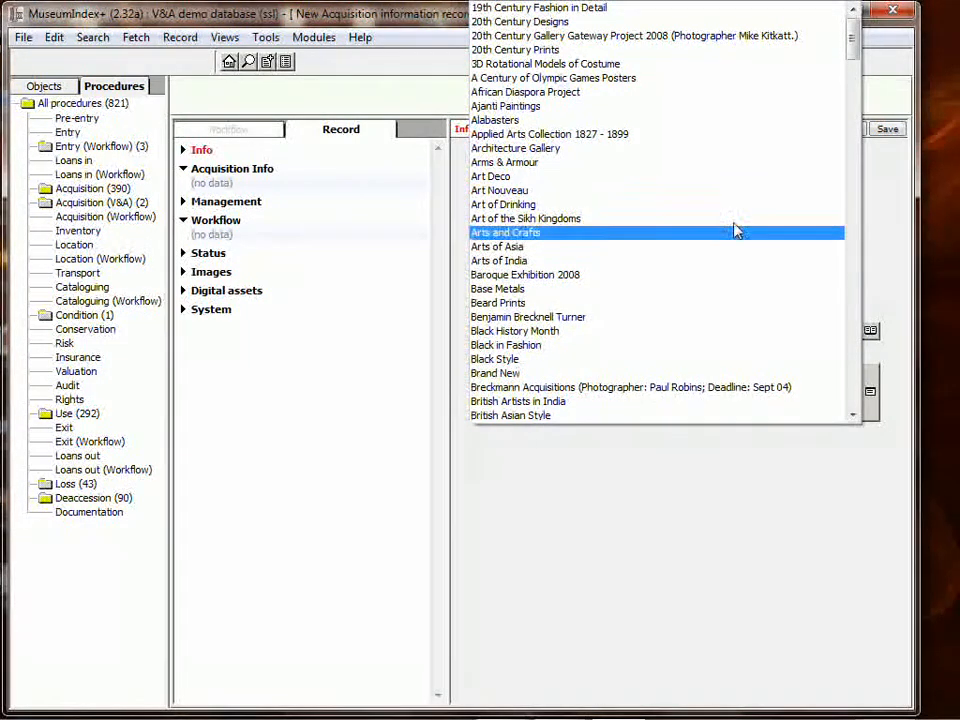
left_click(897, 248)
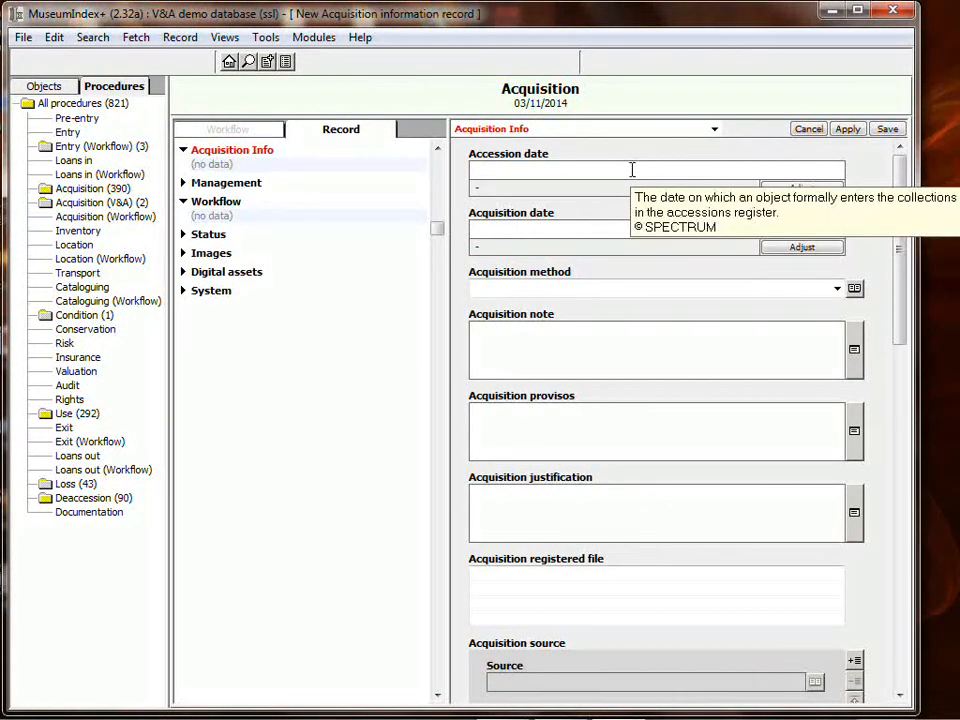
Set the acquisition date to today and the acquisition method to Gift.
left_click(606, 230)
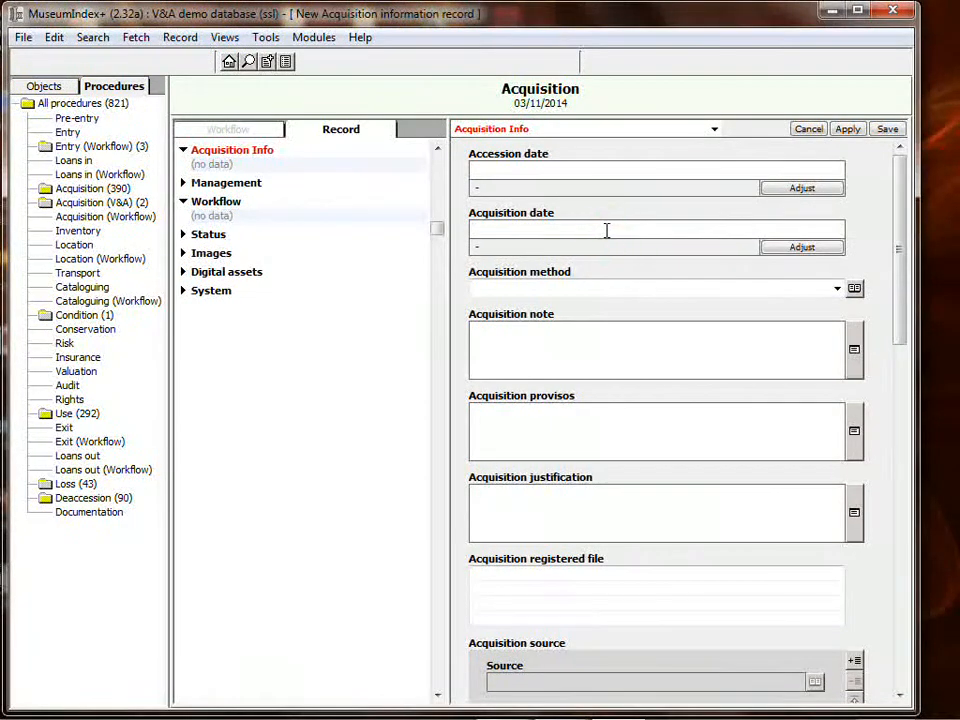
key("ctrl+d")
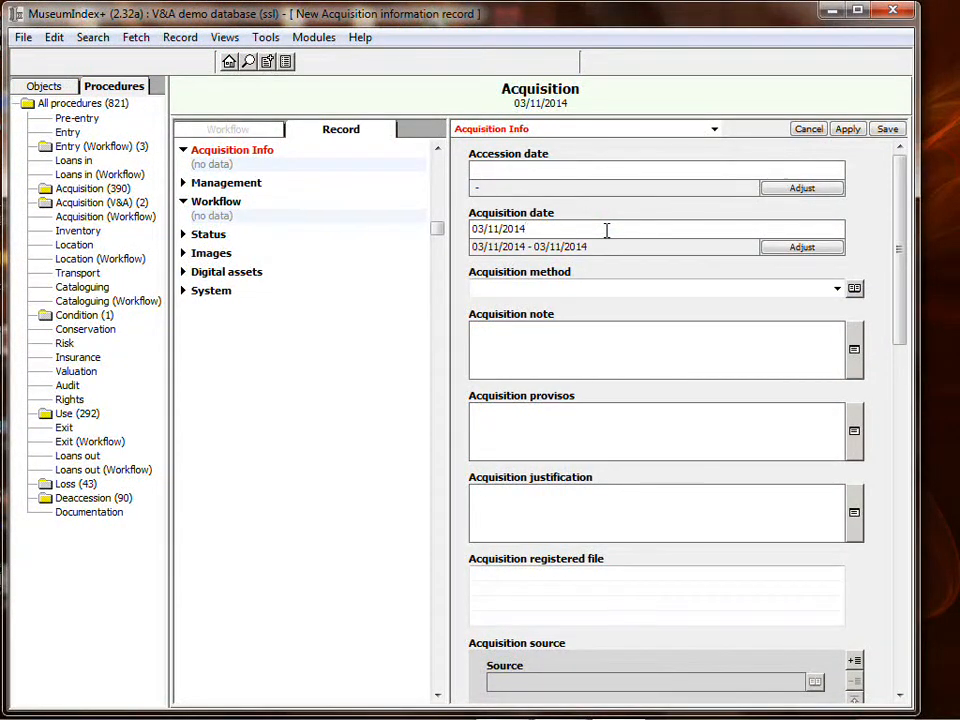
left_click(837, 289)
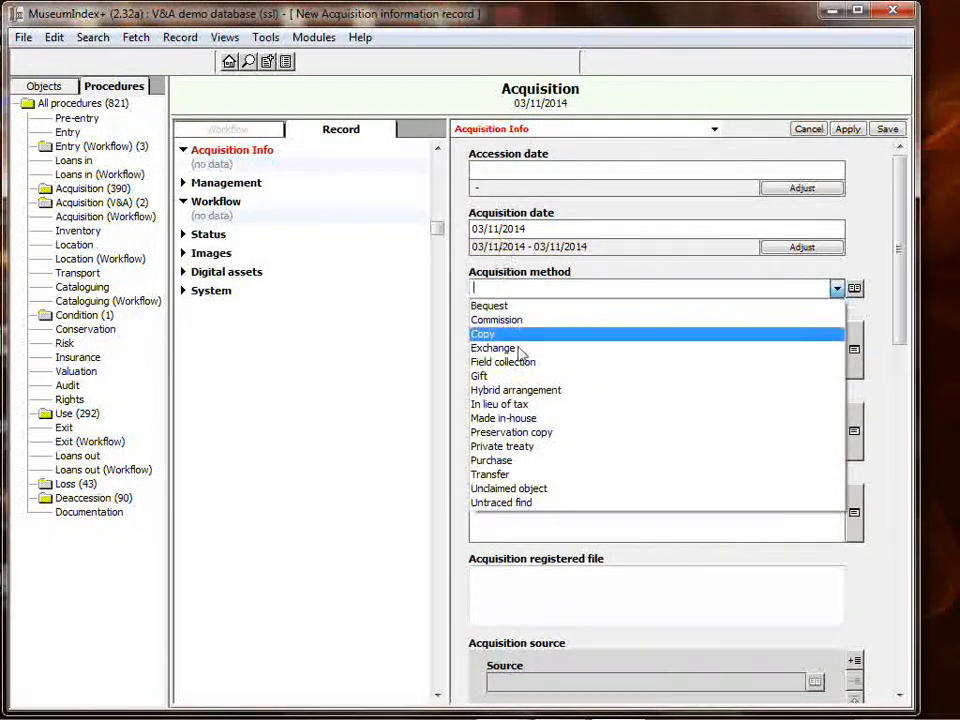
left_click(497, 375)
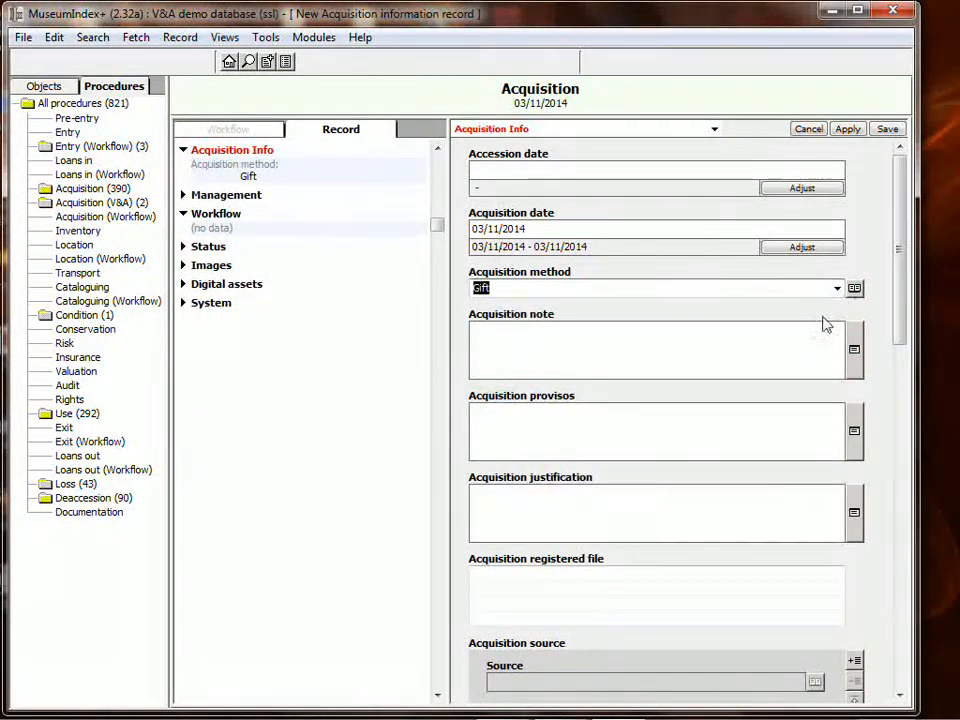
left_click_drag(900, 292, 903, 400)
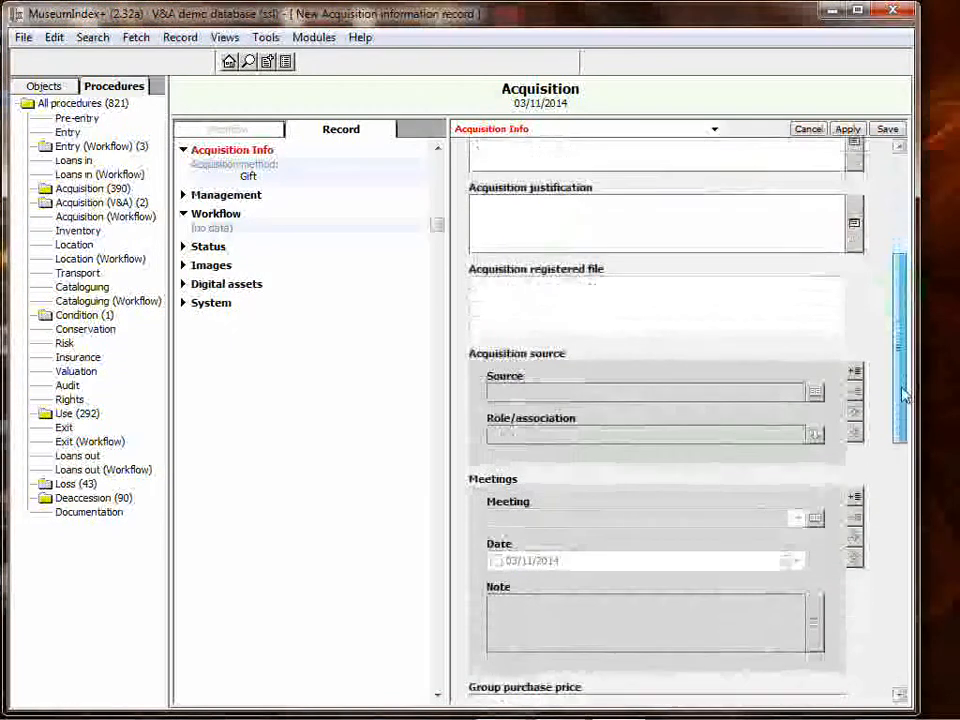
Add the donor's person record as the acquisition source and save the record.
left_click(854, 365)
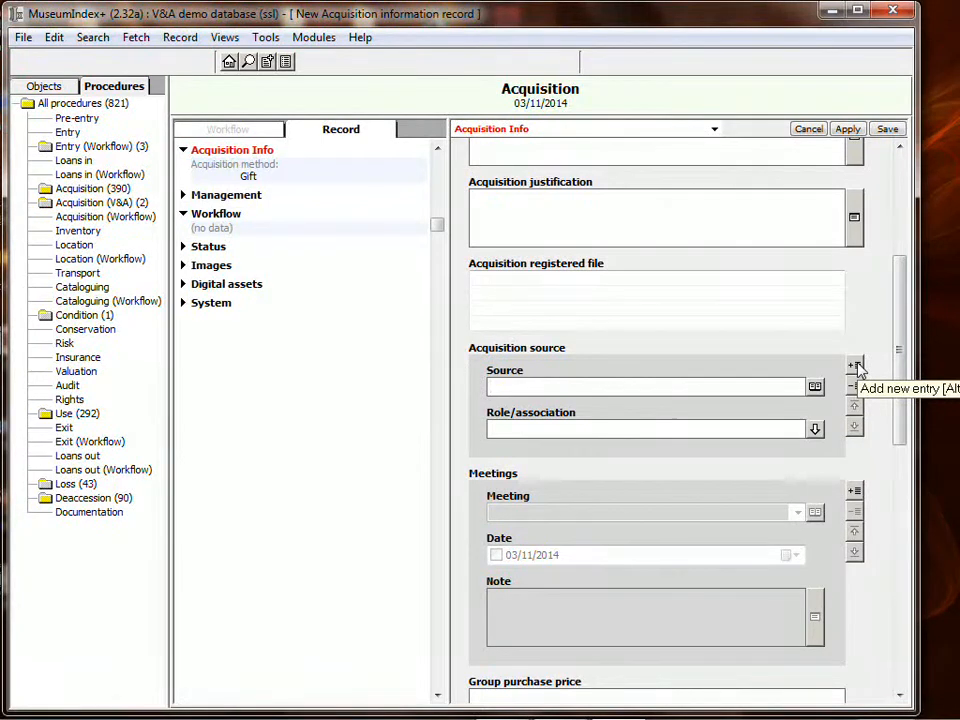
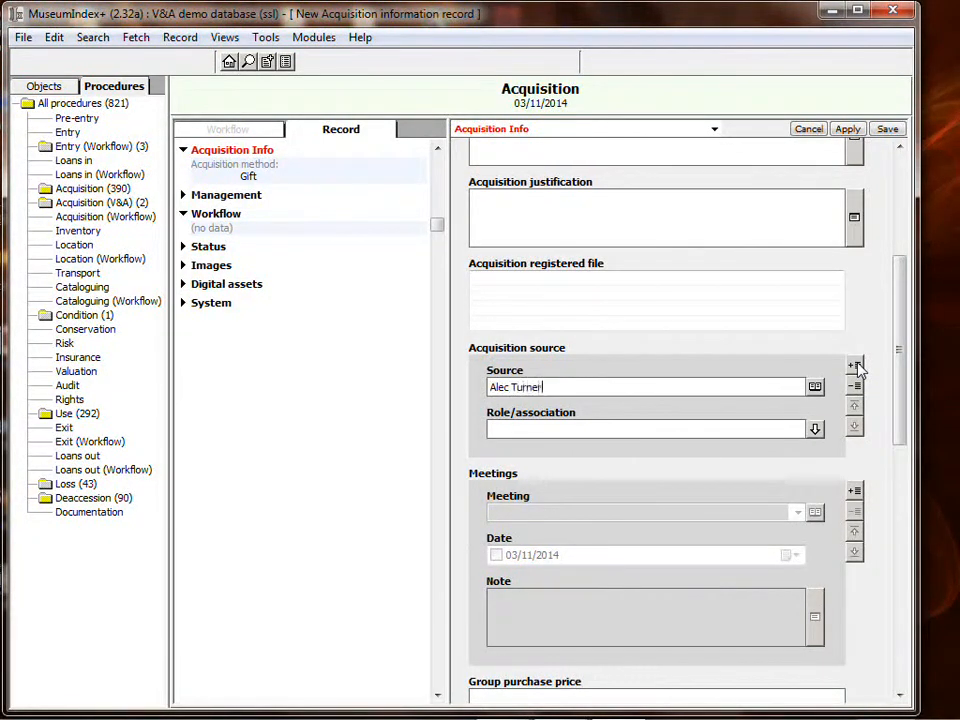
key("Tab")
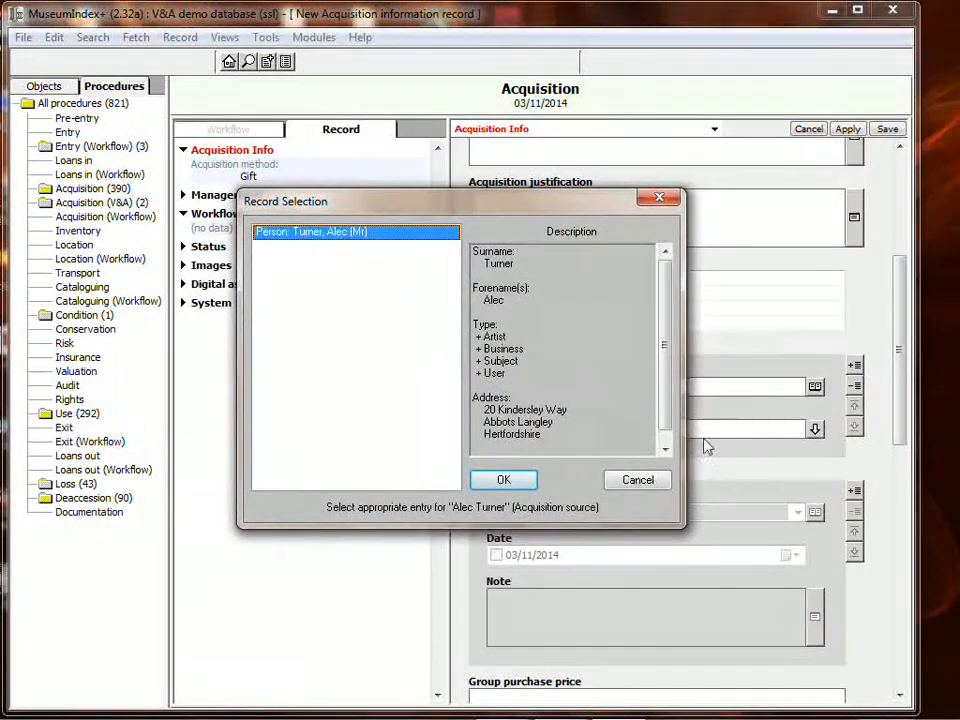
left_click(503, 480)
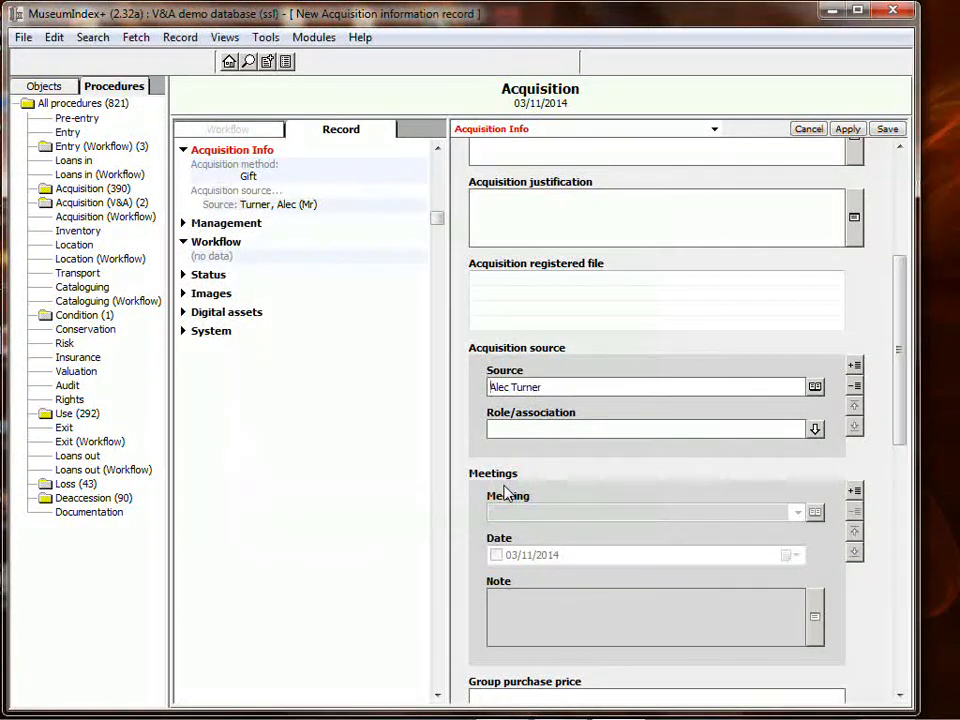
left_click(887, 130)
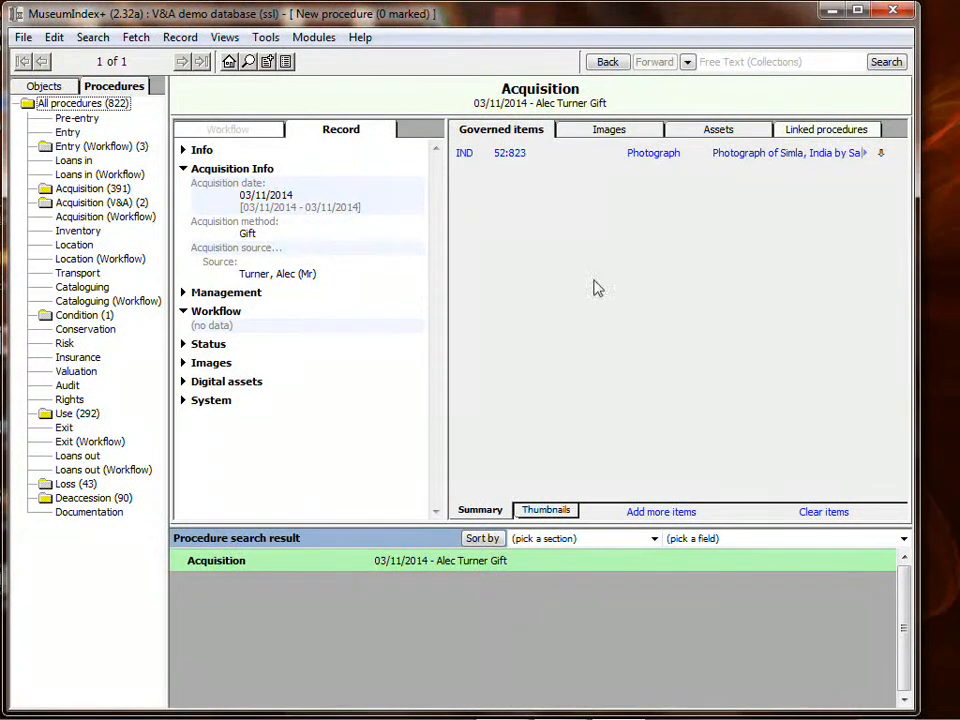
left_click(510, 152)
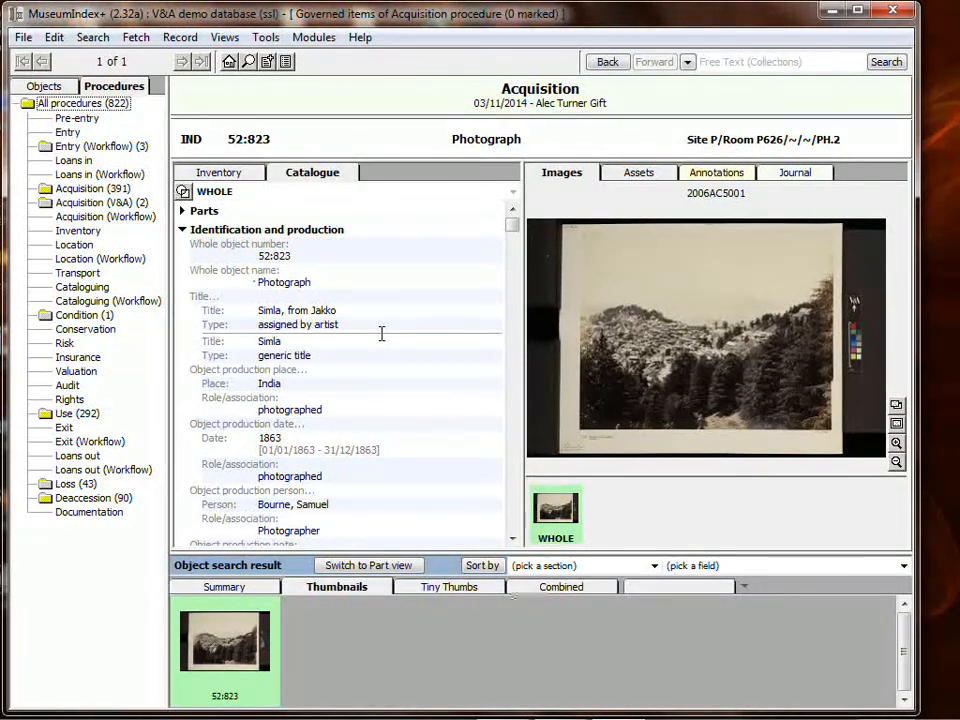
left_click(797, 177)
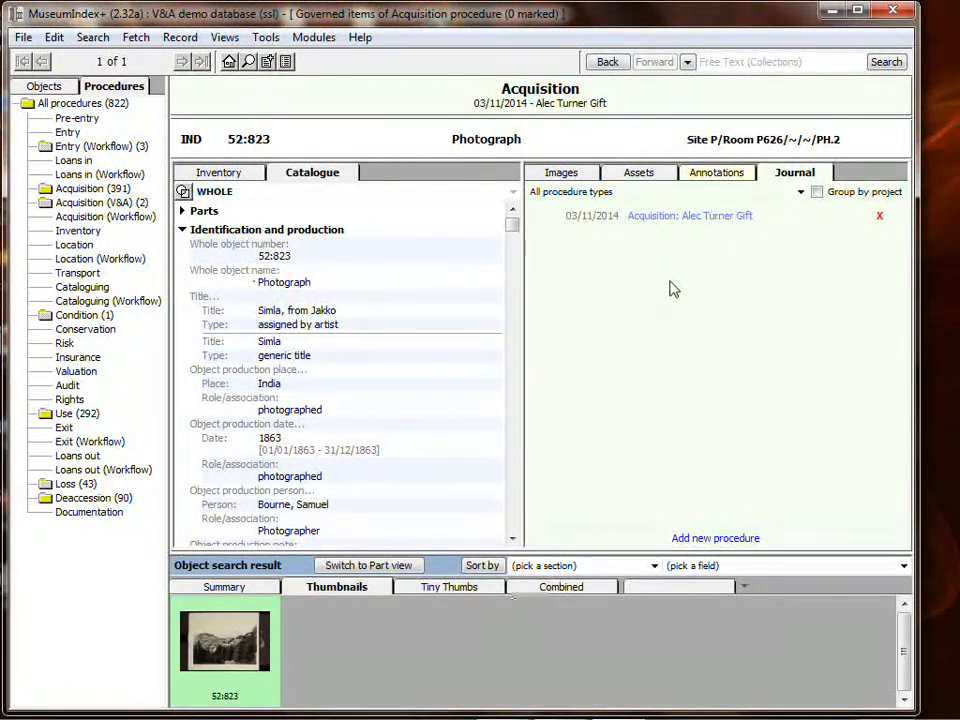
left_click(653, 219)
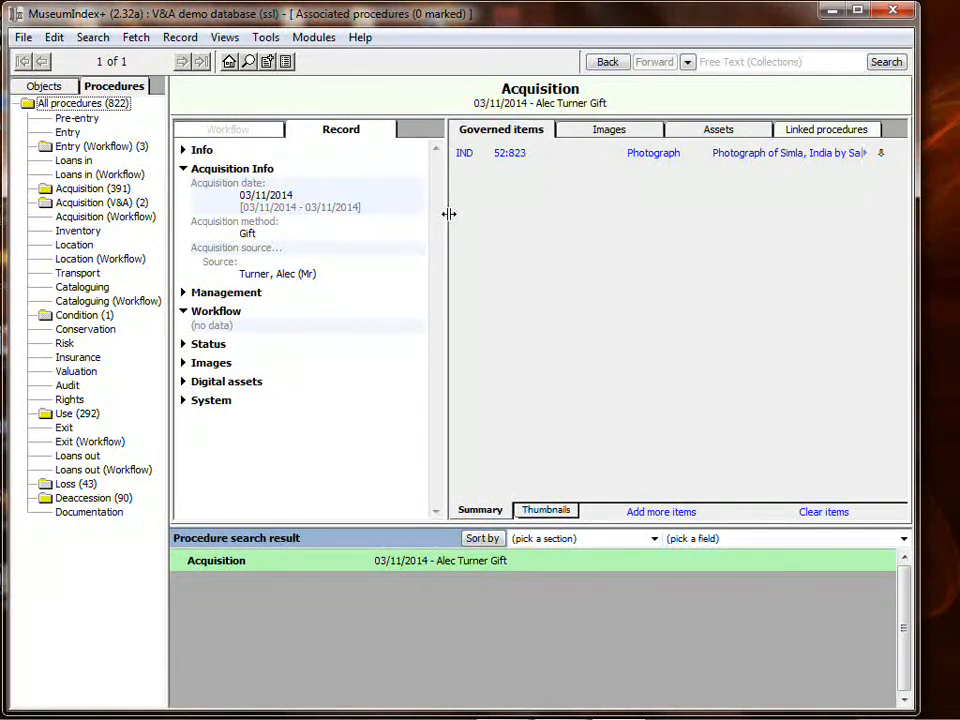
From the home page, start a fresh Acquisition procedure record.
left_click(229, 62)
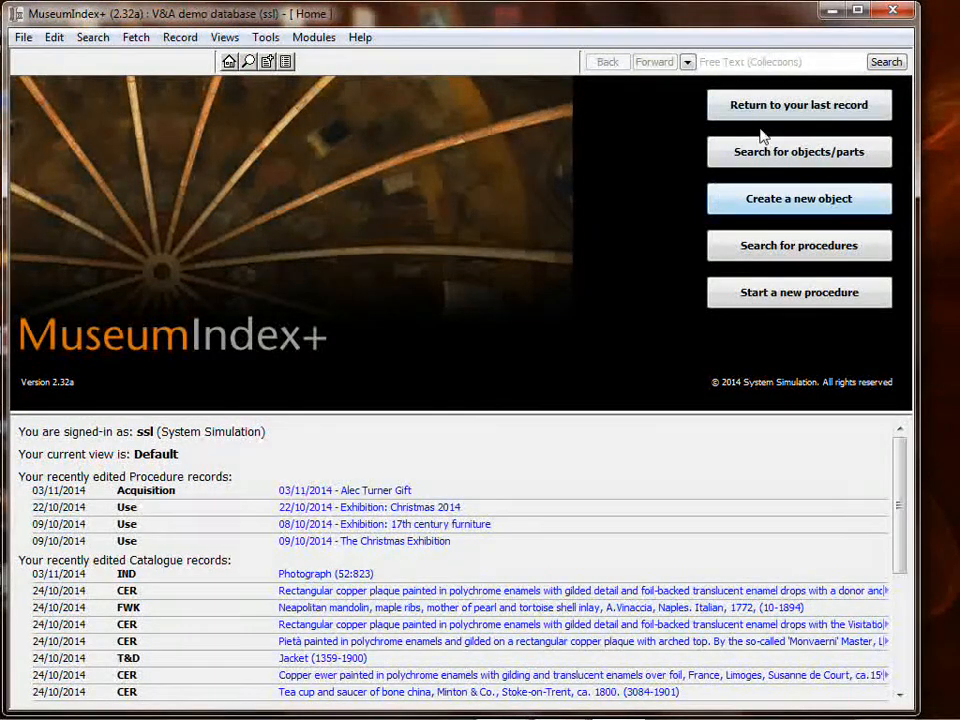
left_click(766, 296)
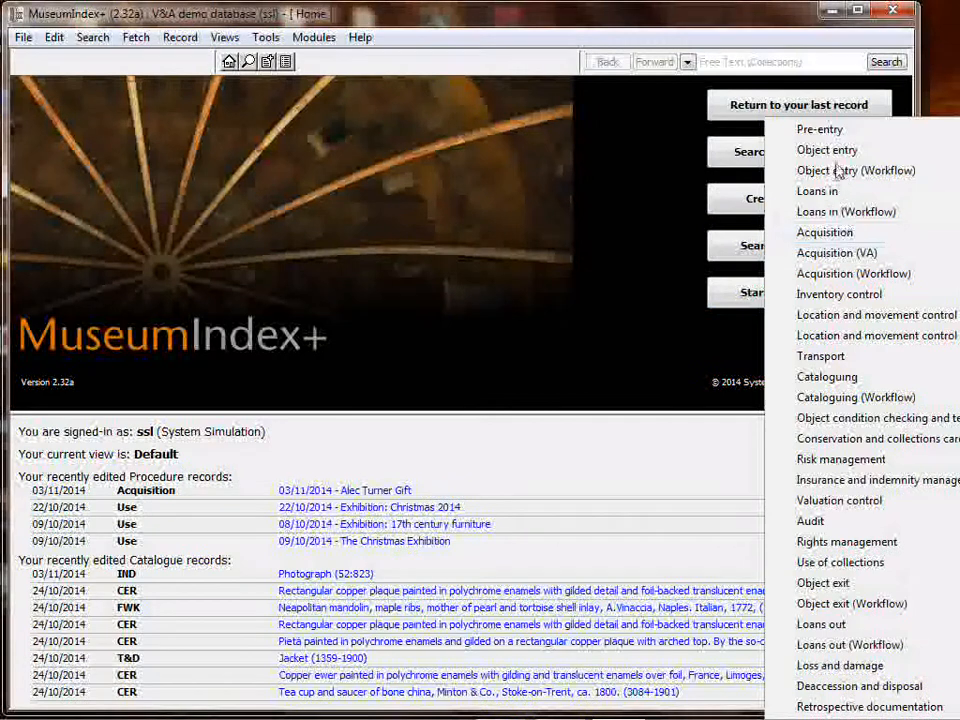
left_click(826, 232)
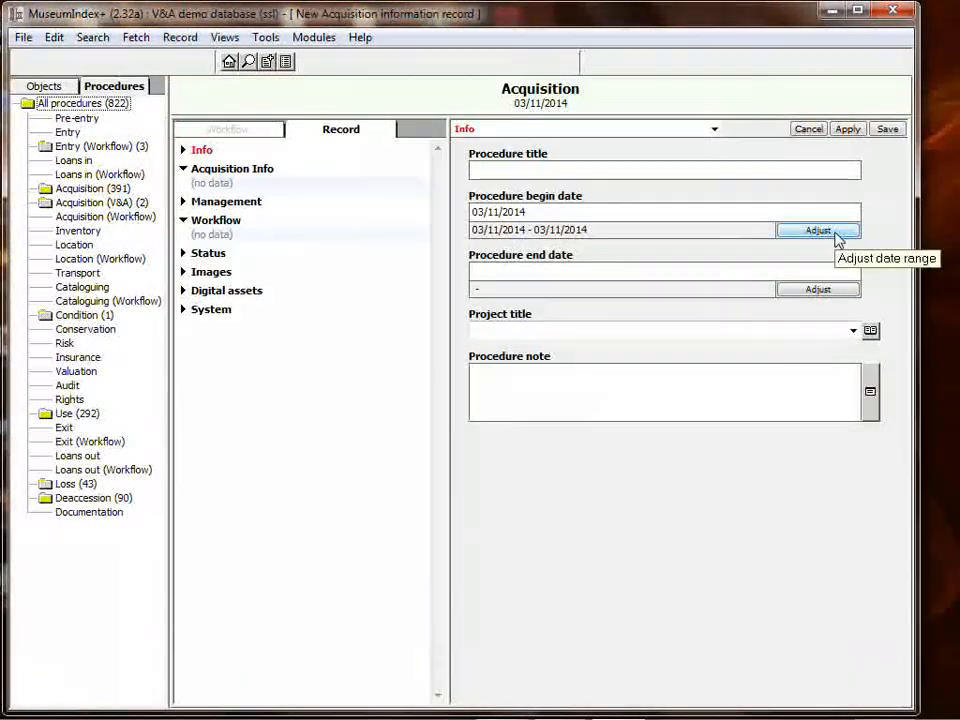
Enter 03/11/2014 as both the accession date and the acquisition date.
left_click(213, 174)
left_click(518, 166)
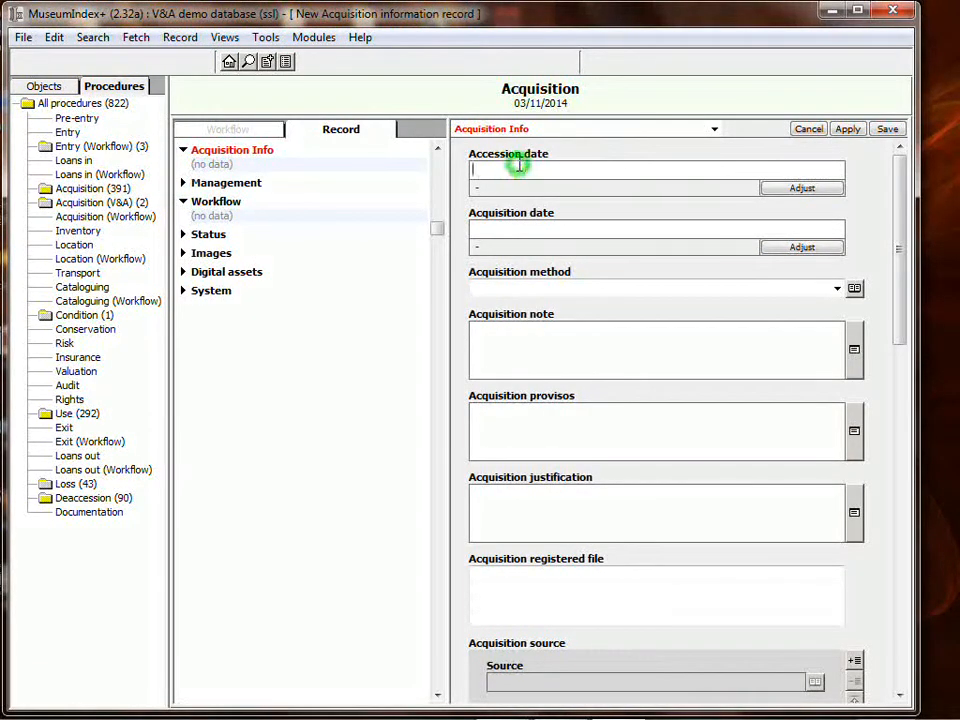
type("03/11/2014")
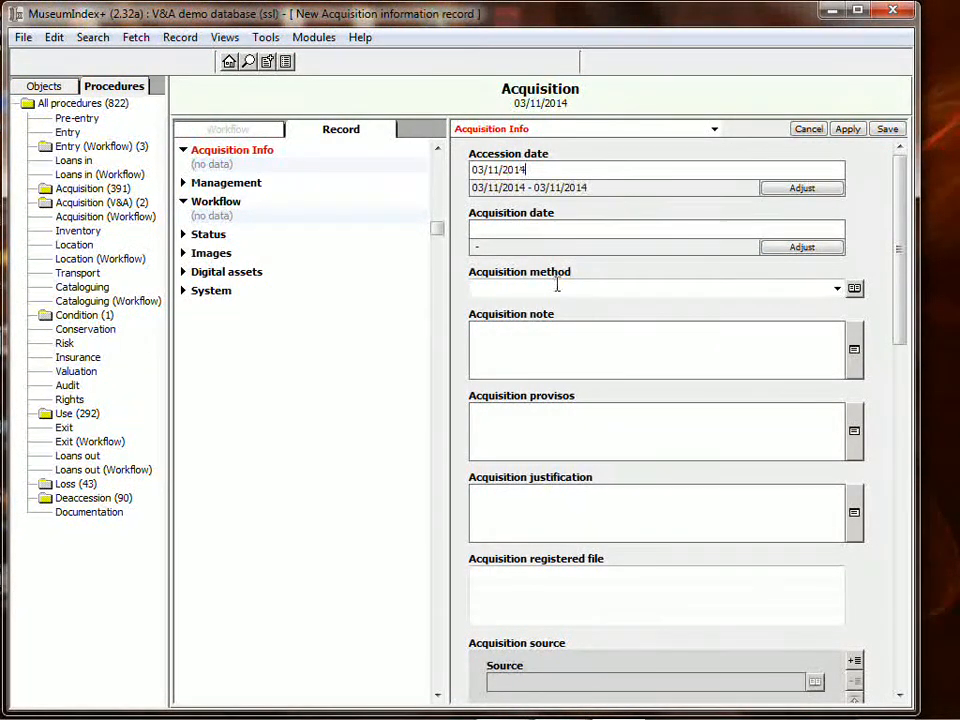
left_click(595, 234)
type("03/11/2014")
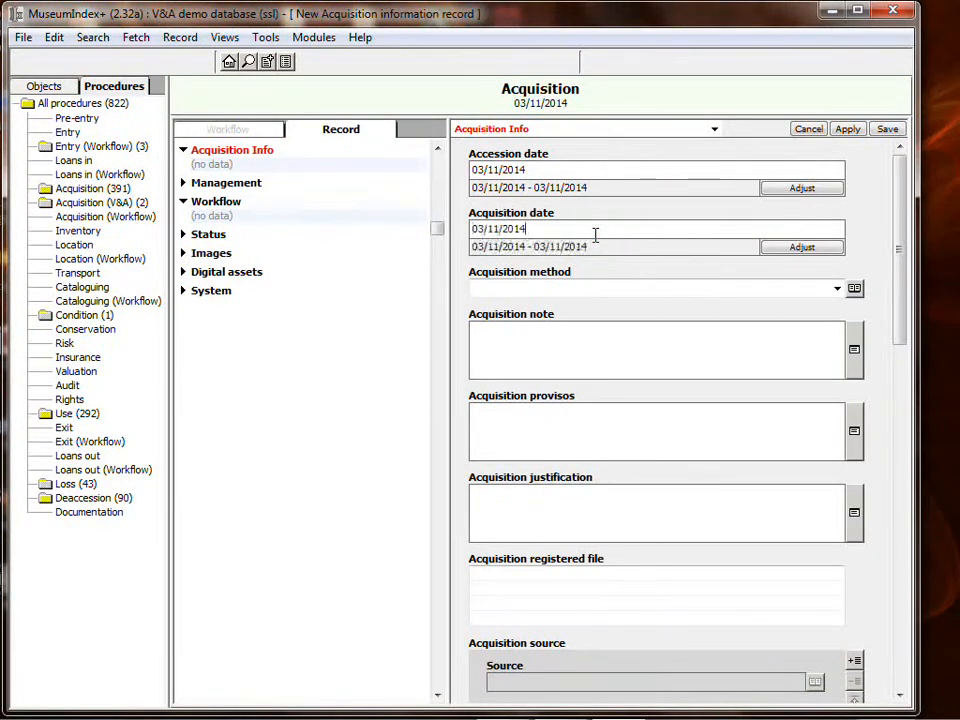
Set the acquisition method to Gift, add a source entry for the donor, and save.
left_click(838, 289)
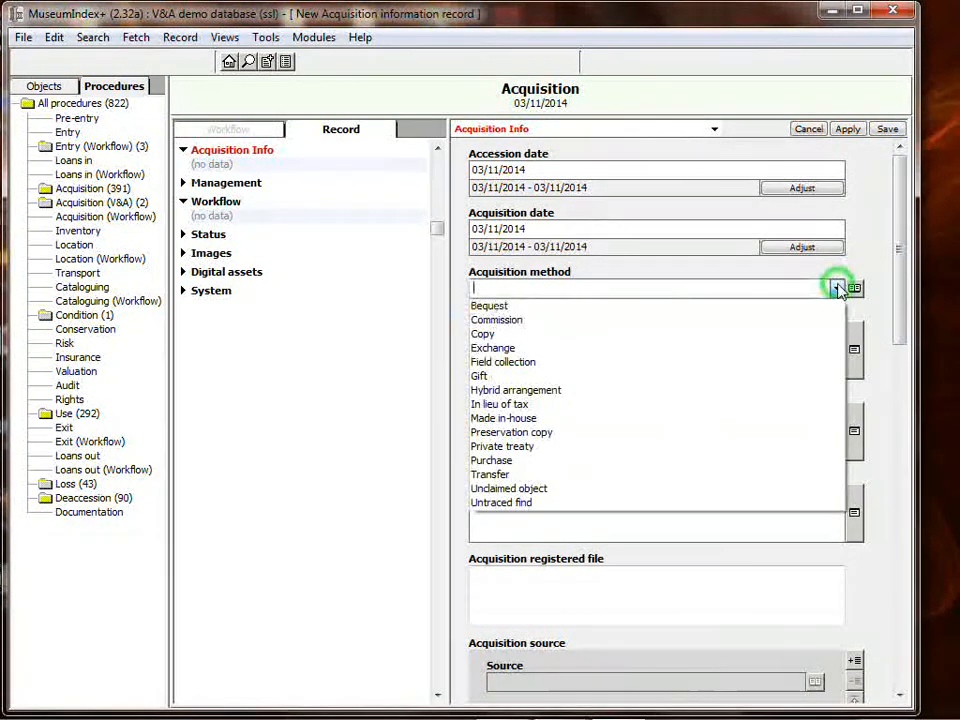
left_click(522, 376)
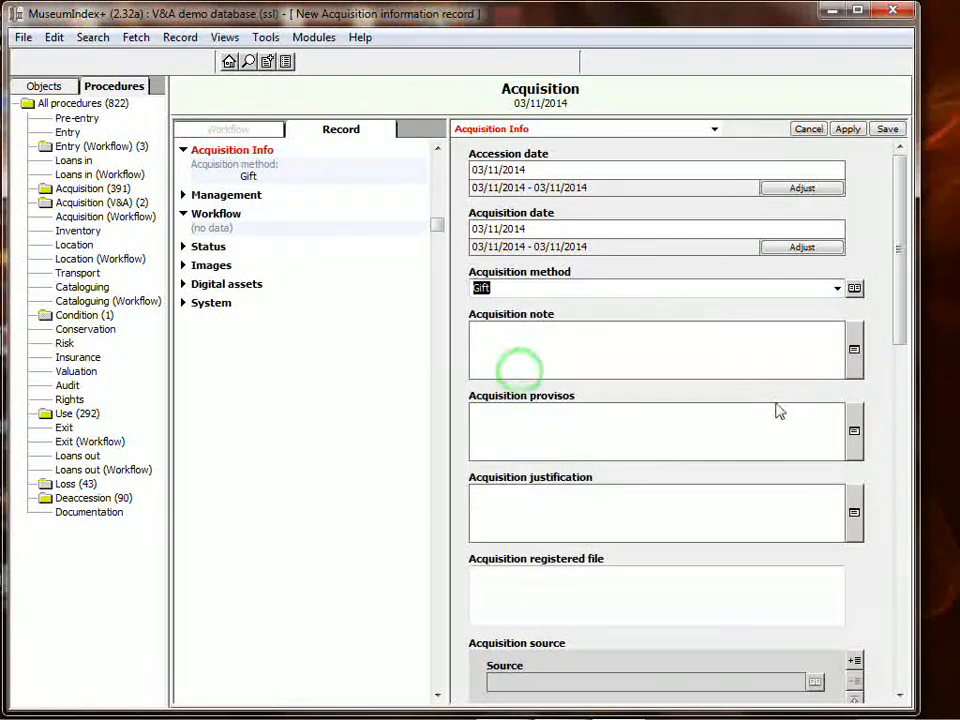
left_click_drag(896, 306, 900, 404)
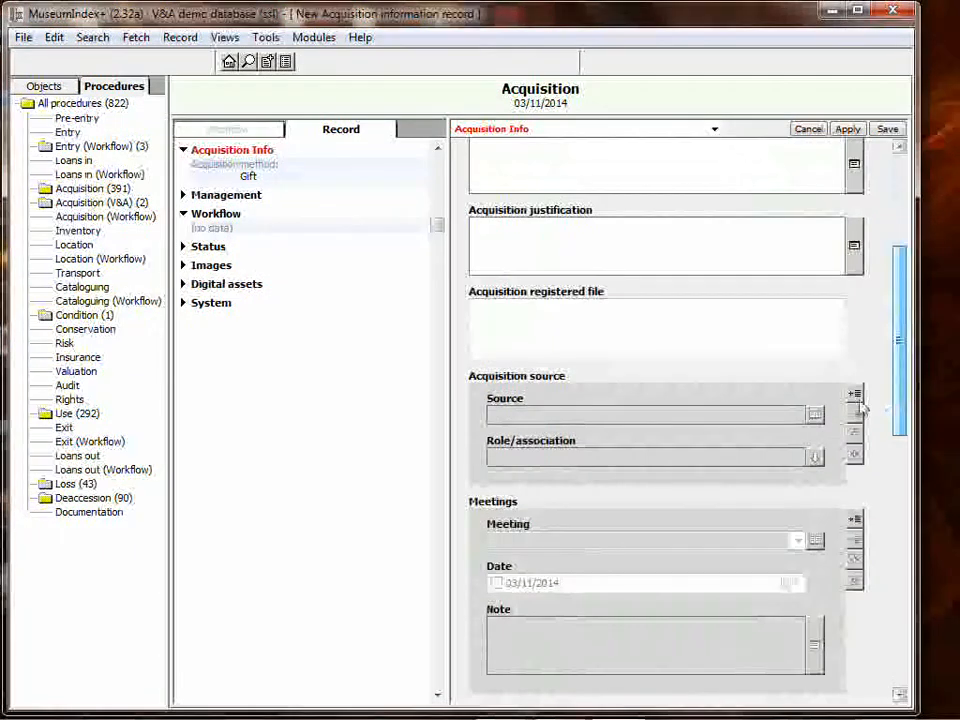
left_click(854, 393)
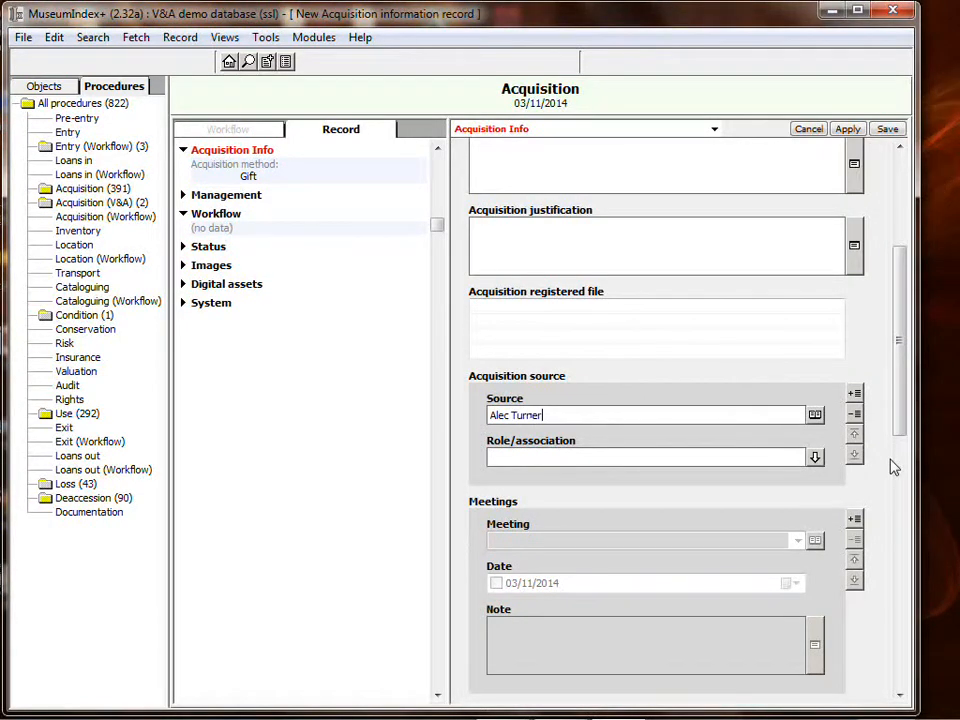
left_click(888, 129)
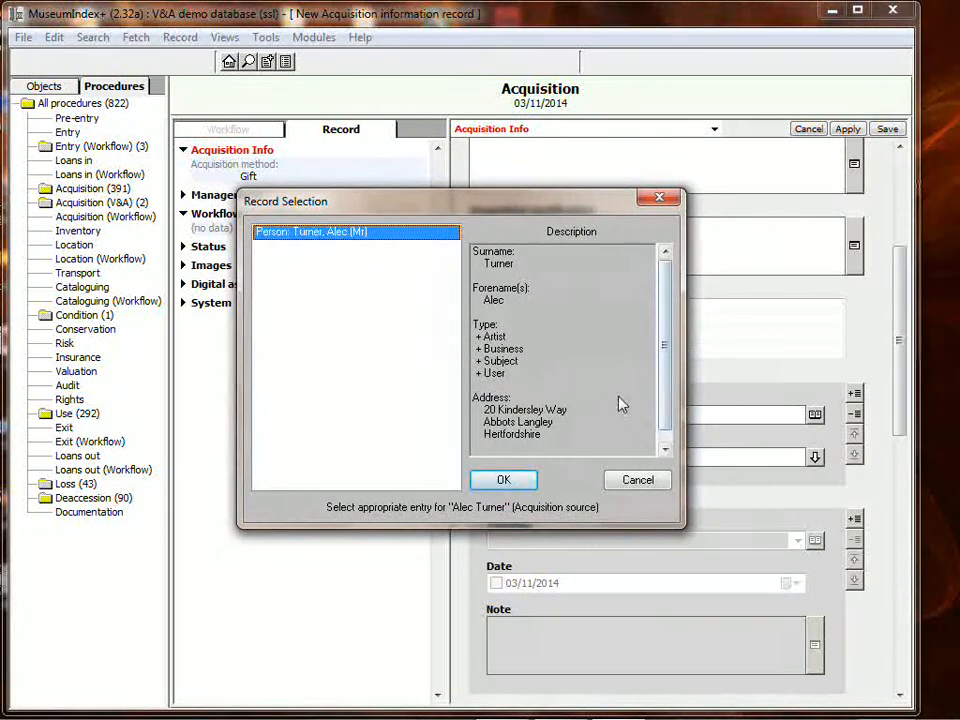
Confirm the donor as source to save the 03/11/2014 gift acquisition, then bring up the add-items options.
left_click(497, 480)
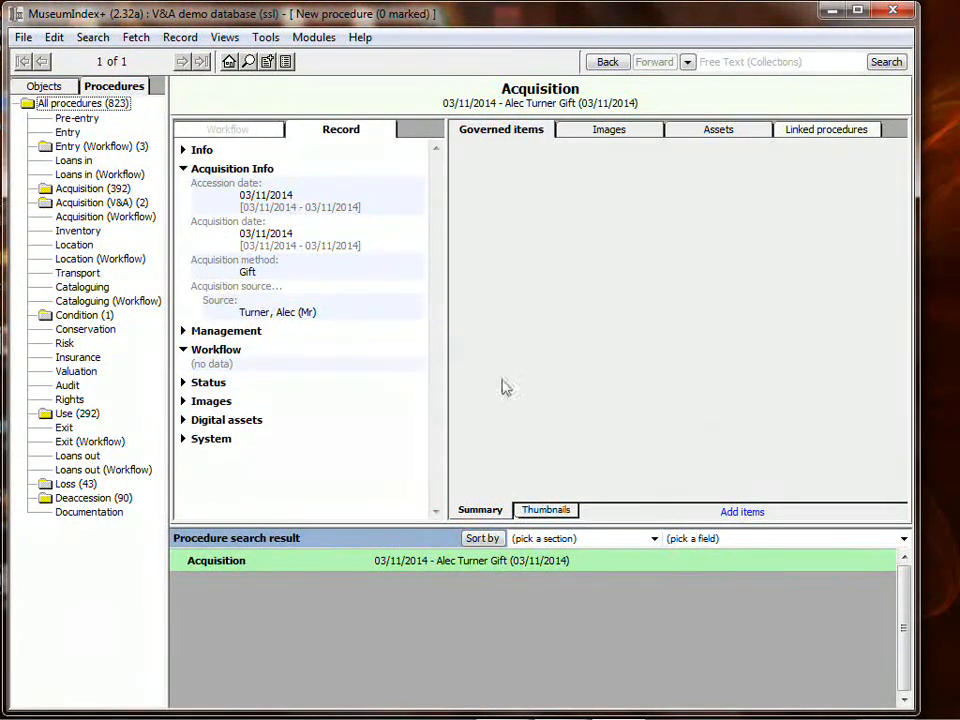
left_click(748, 516)
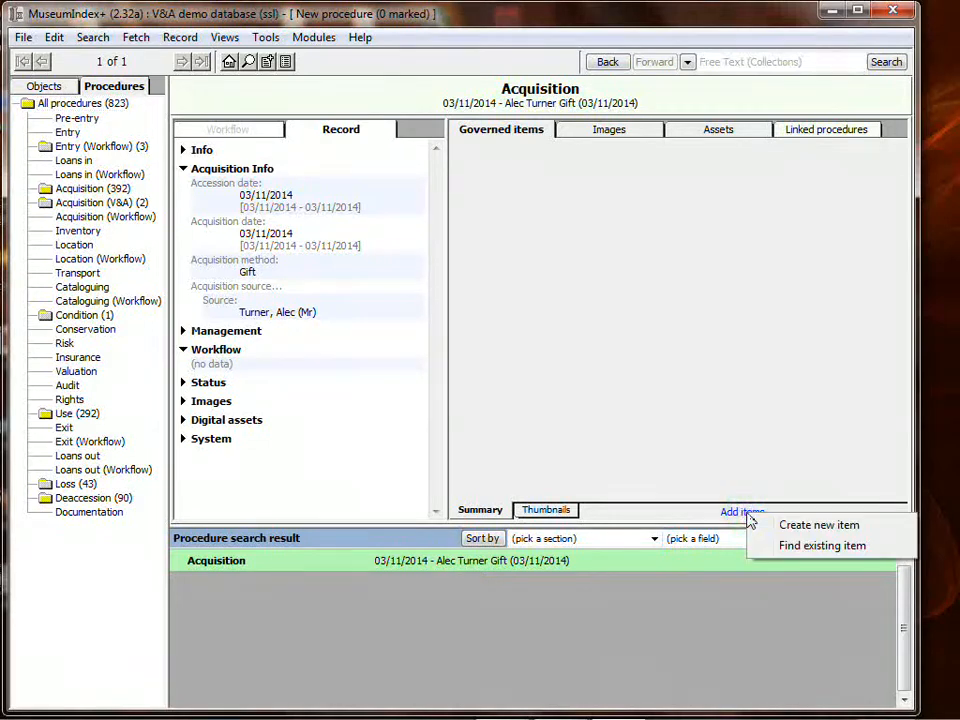
Create a new CER object for the acquisition with part number C.1-2014.
left_click(824, 527)
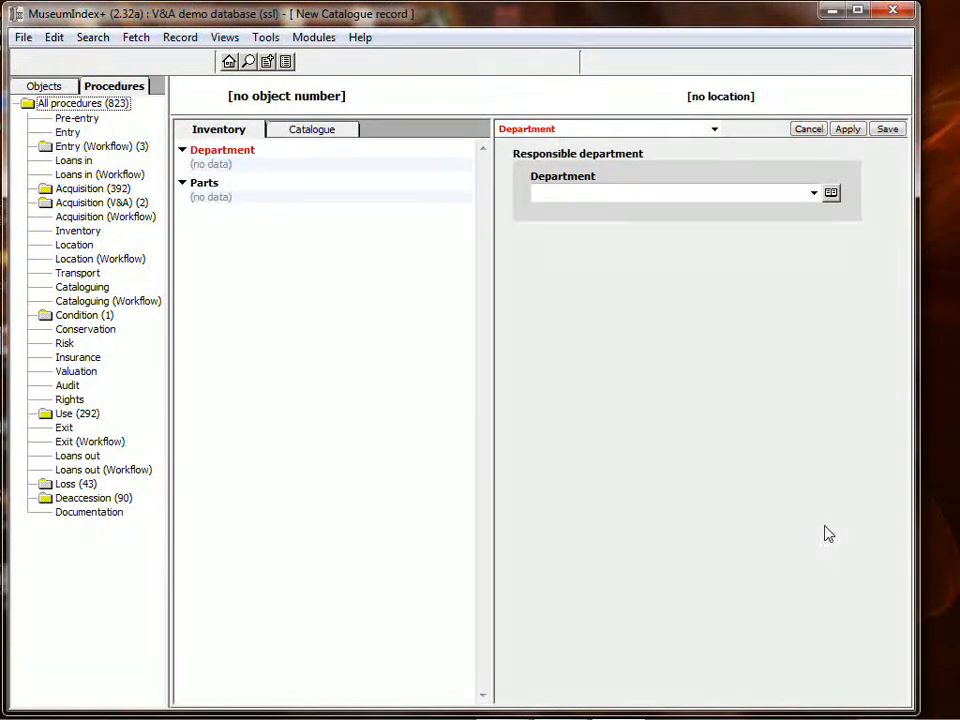
left_click(814, 194)
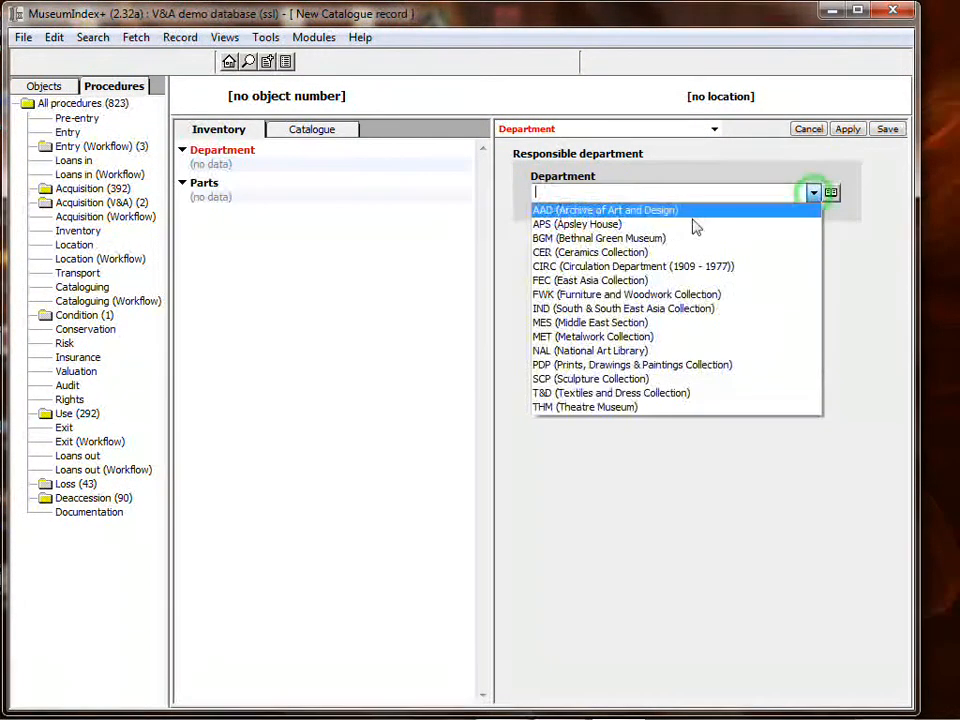
left_click(634, 253)
left_click(205, 184)
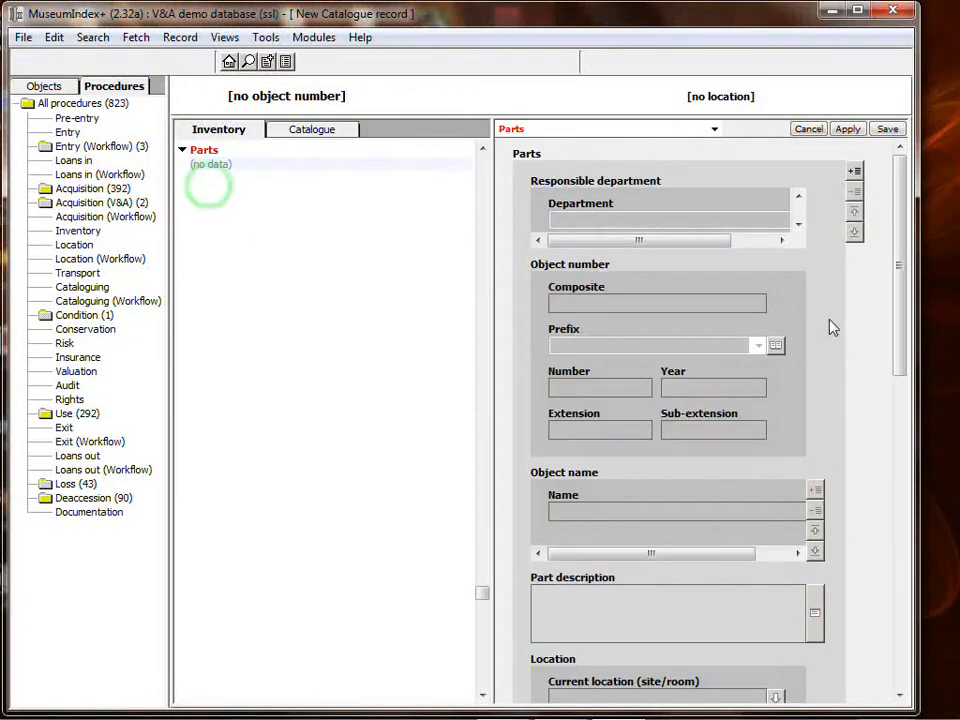
left_click_drag(493, 332, 440, 334)
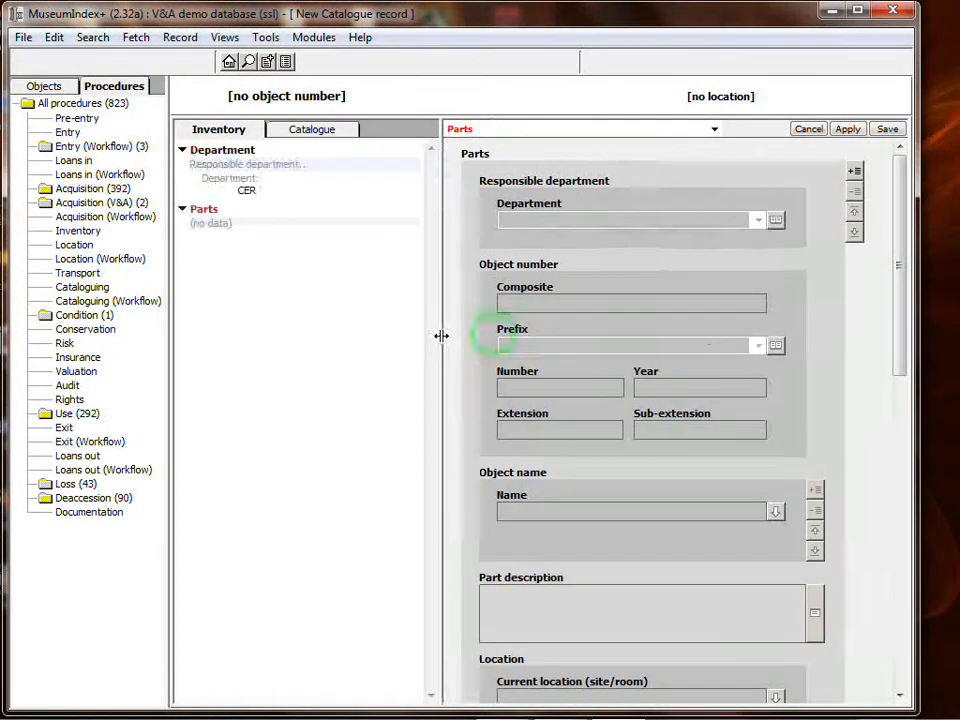
left_click(854, 171)
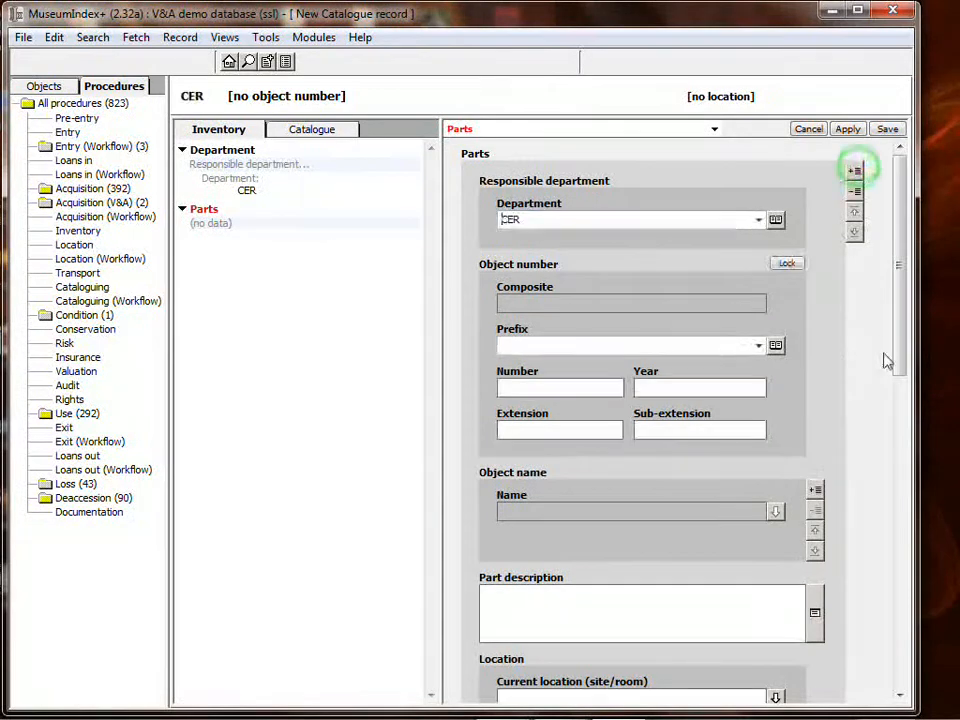
left_click(757, 346)
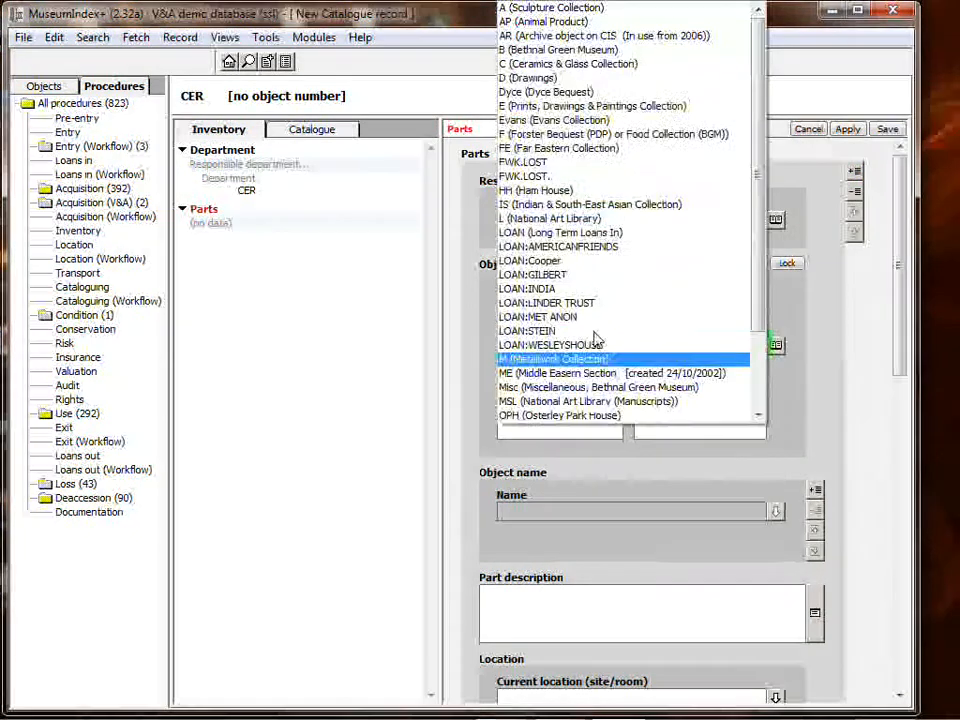
left_click(568, 66)
left_click(574, 386)
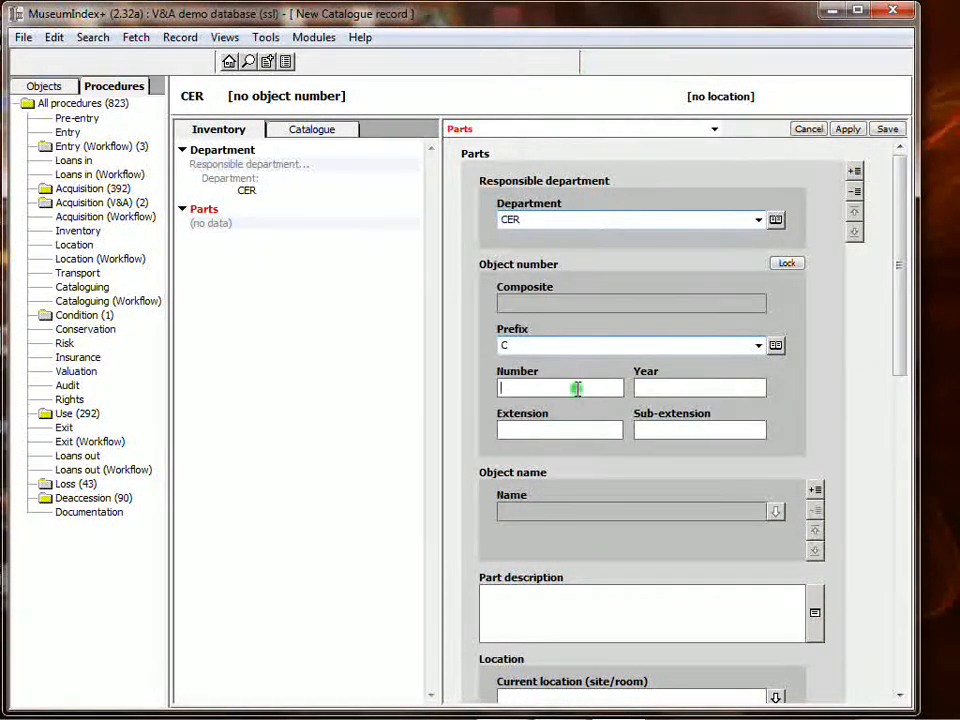
type("1")
left_click(699, 388)
type("2")
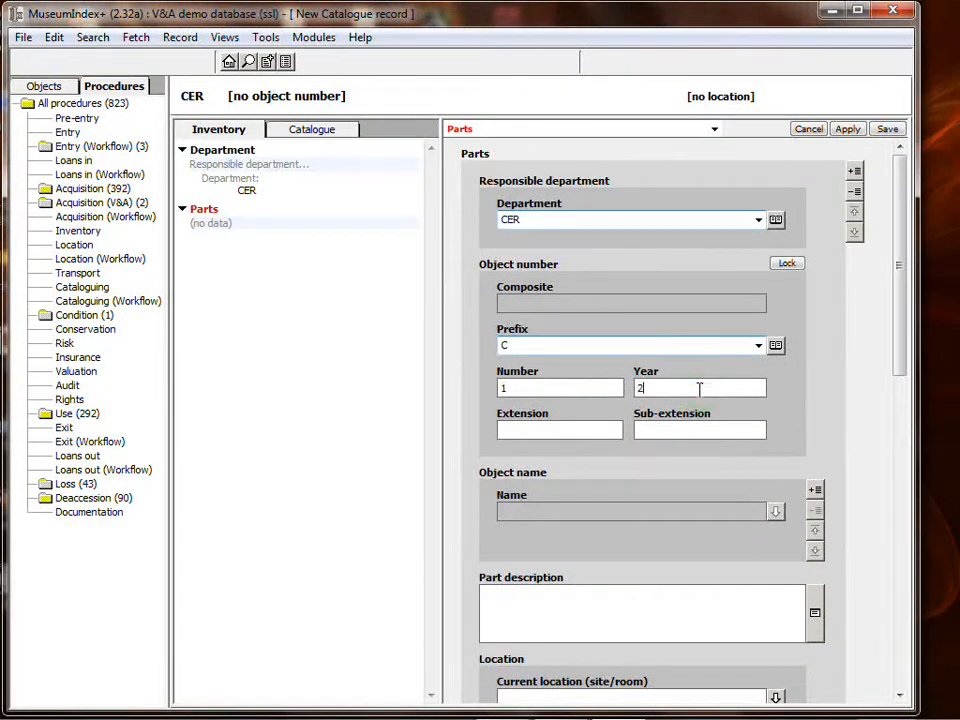
Name the object 'Cup', save it with the AAT cups term, and check C.1-2014 from Governed items.
left_click(815, 490)
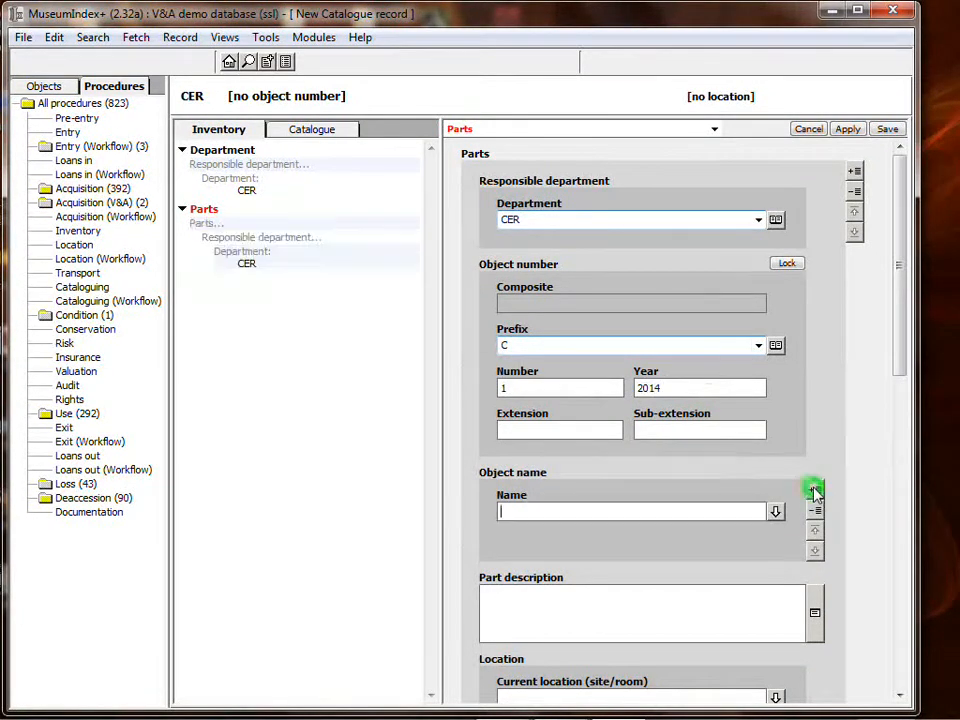
type("Cup")
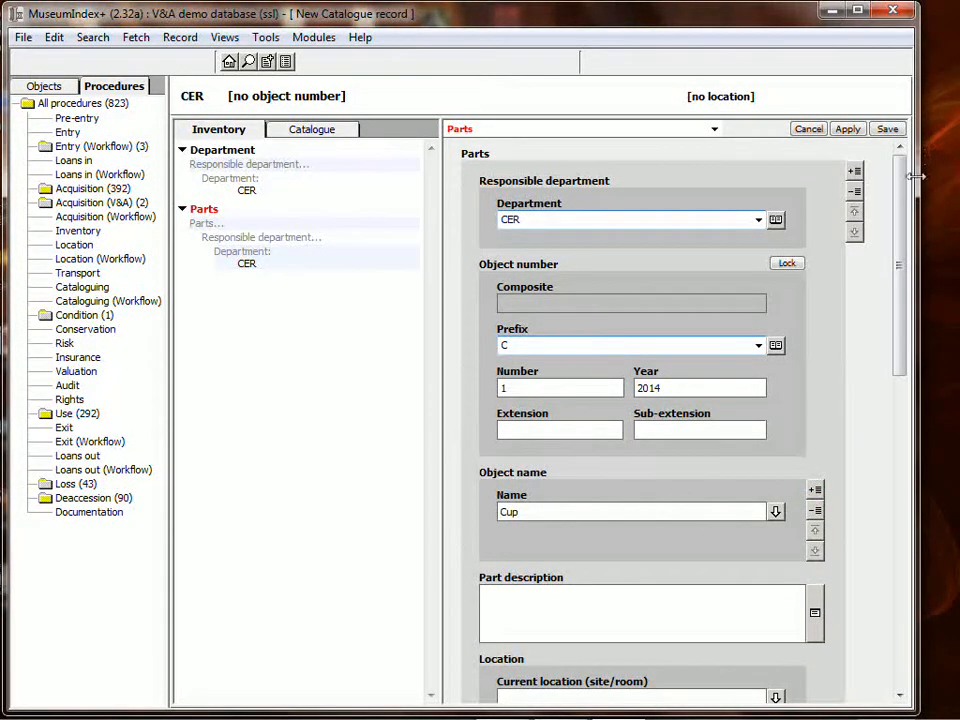
left_click(888, 130)
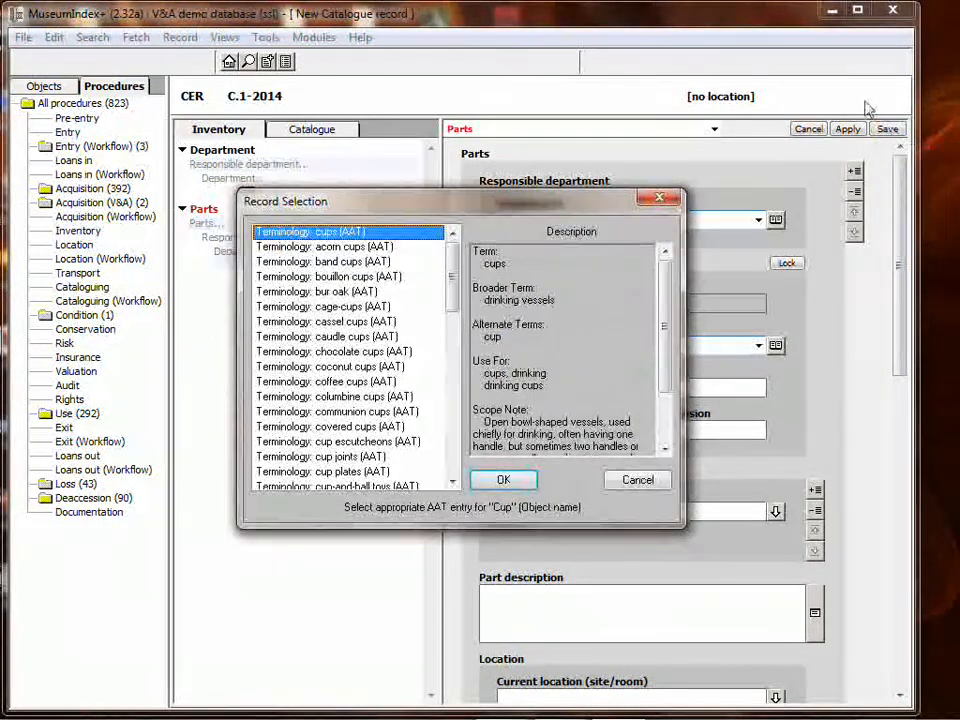
left_click(503, 479)
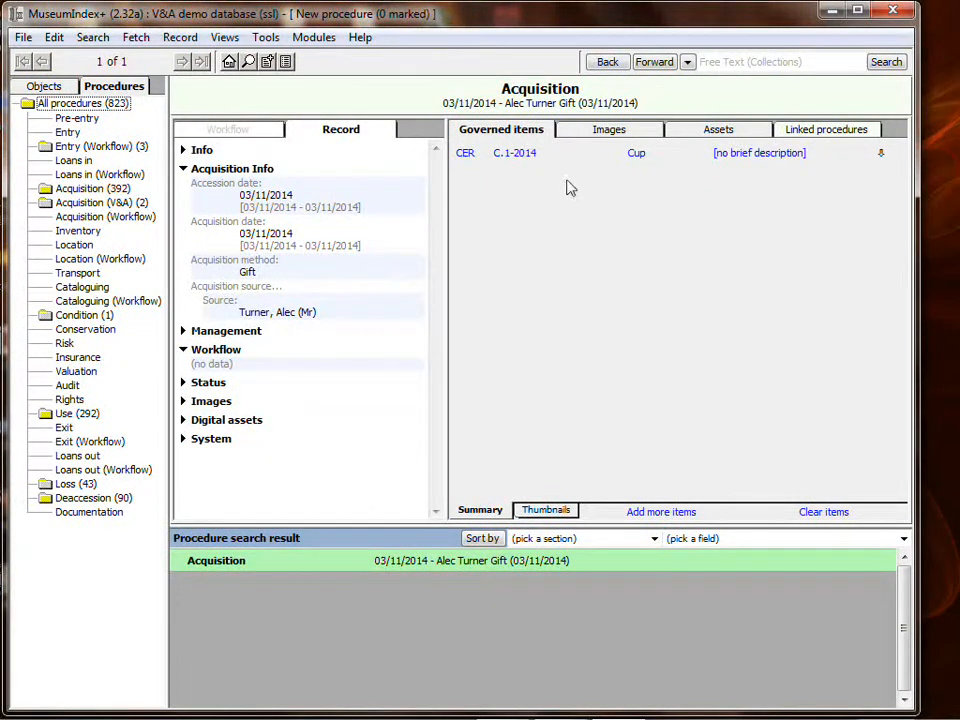
left_click(519, 153)
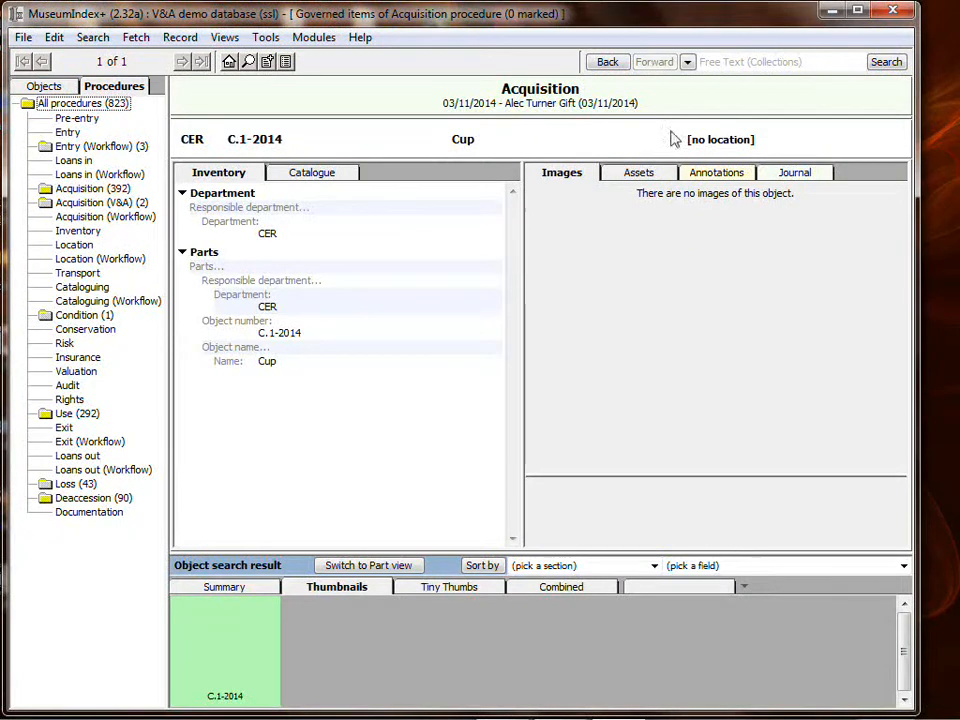
left_click(609, 62)
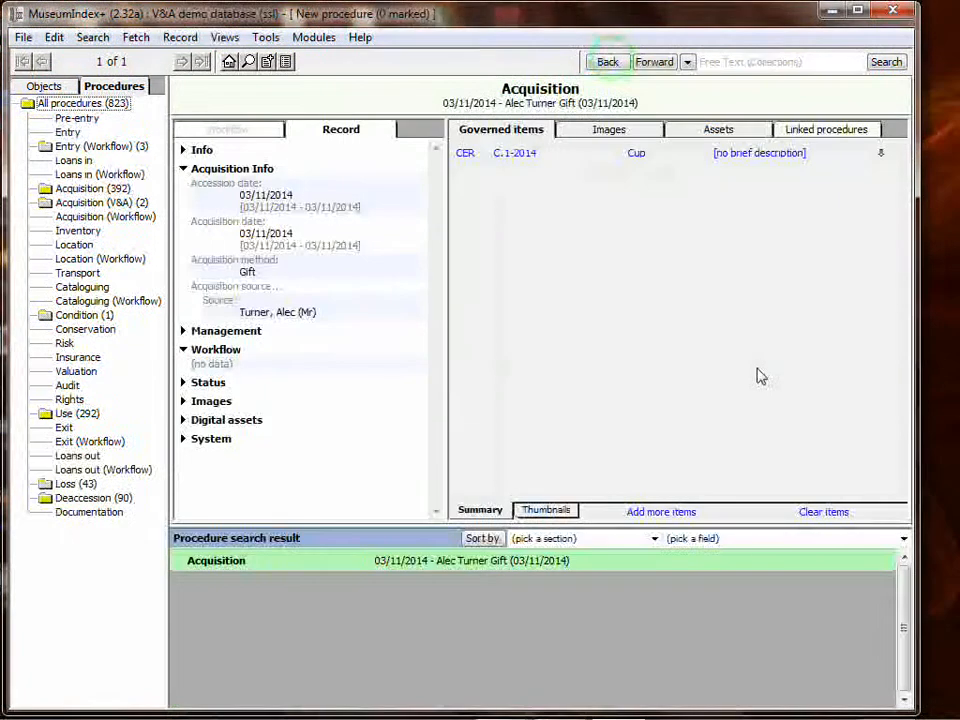
Create another new item for the acquisition with responsible department CER.
left_click(677, 517)
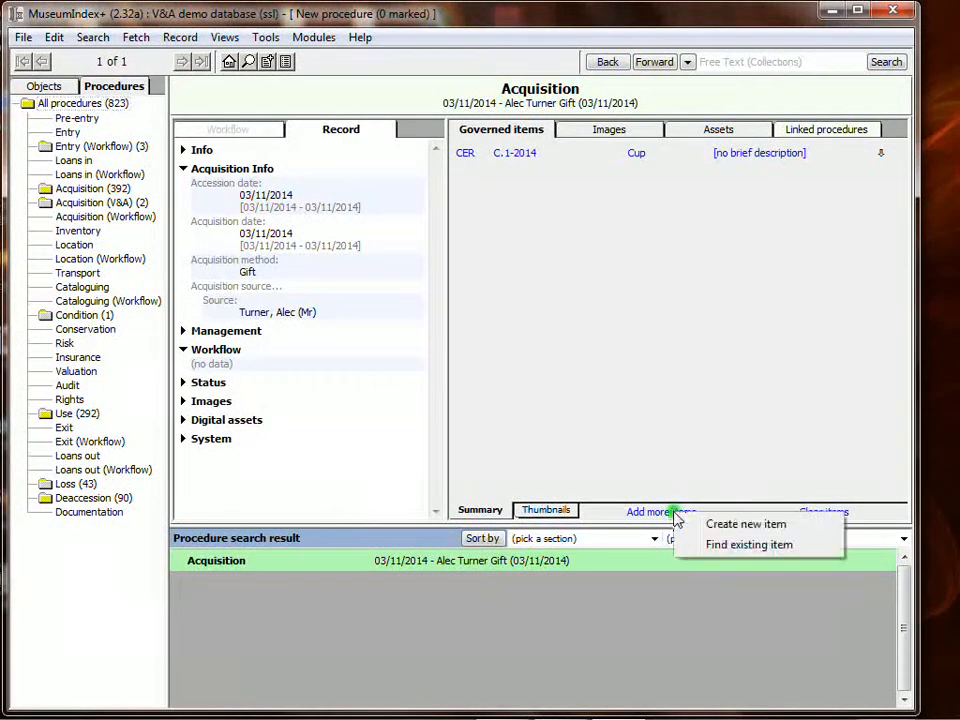
left_click(766, 525)
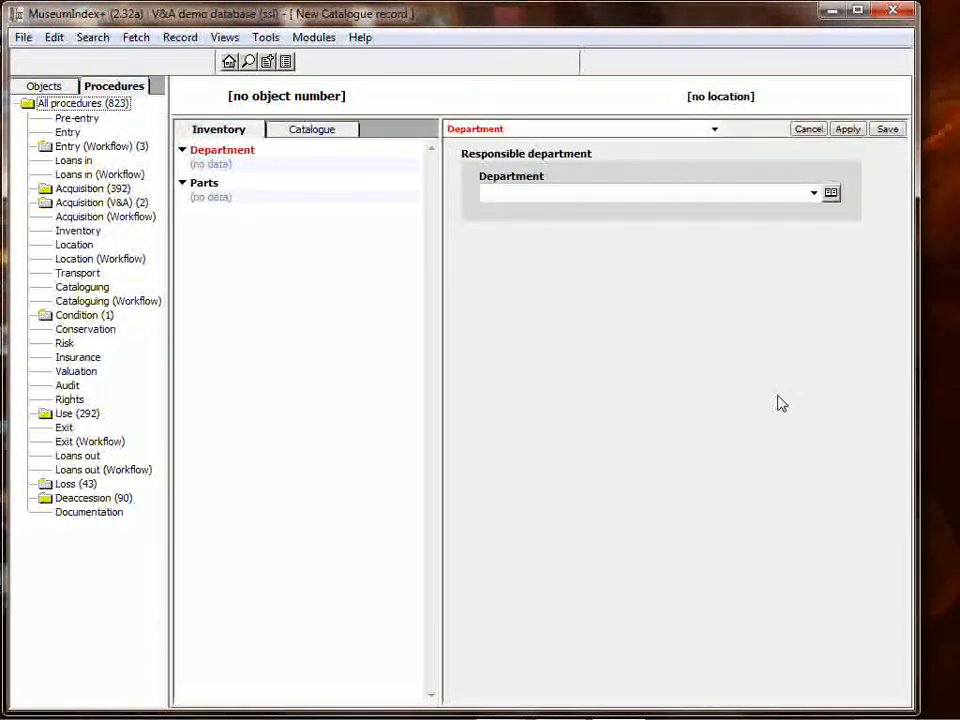
left_click(814, 193)
left_click(619, 254)
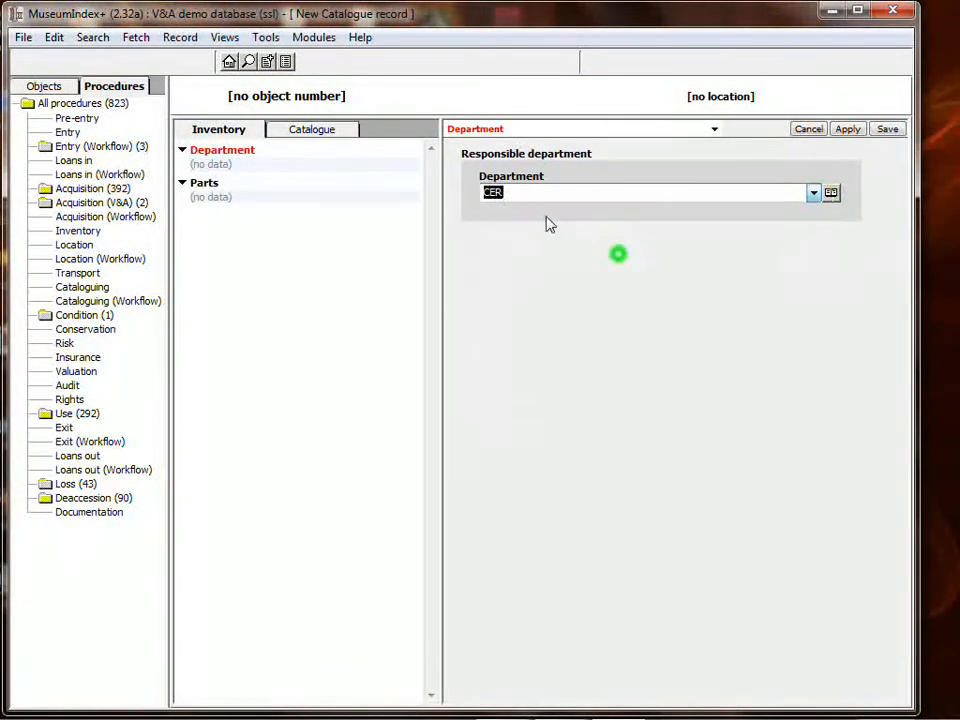
left_click(210, 184)
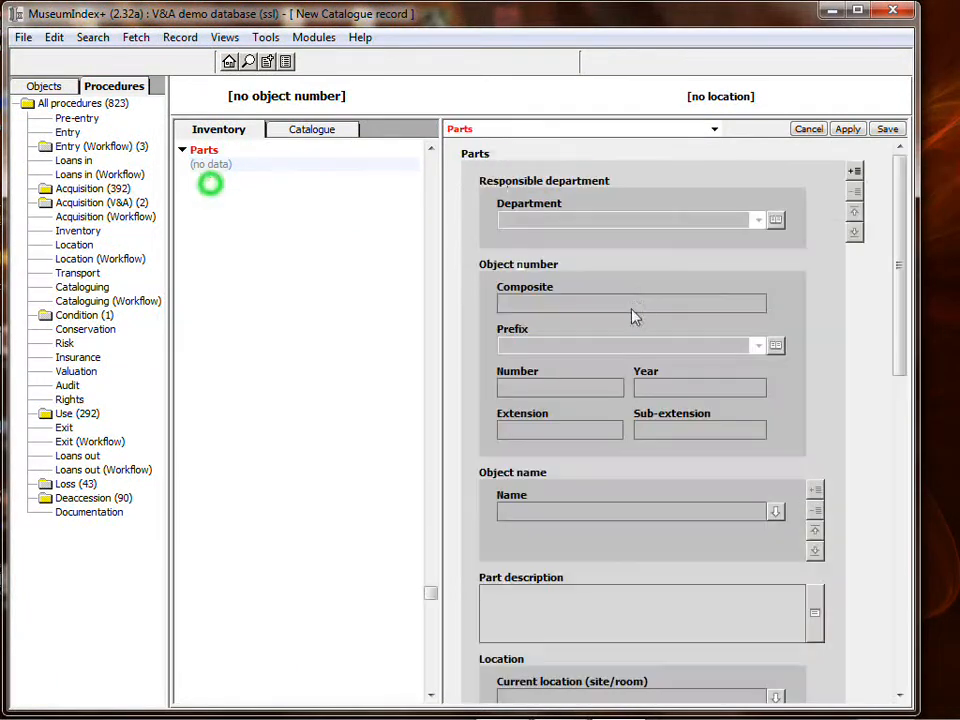
Add a part numbered C.2-2014 to the new object.
left_click(855, 171)
left_click(758, 345)
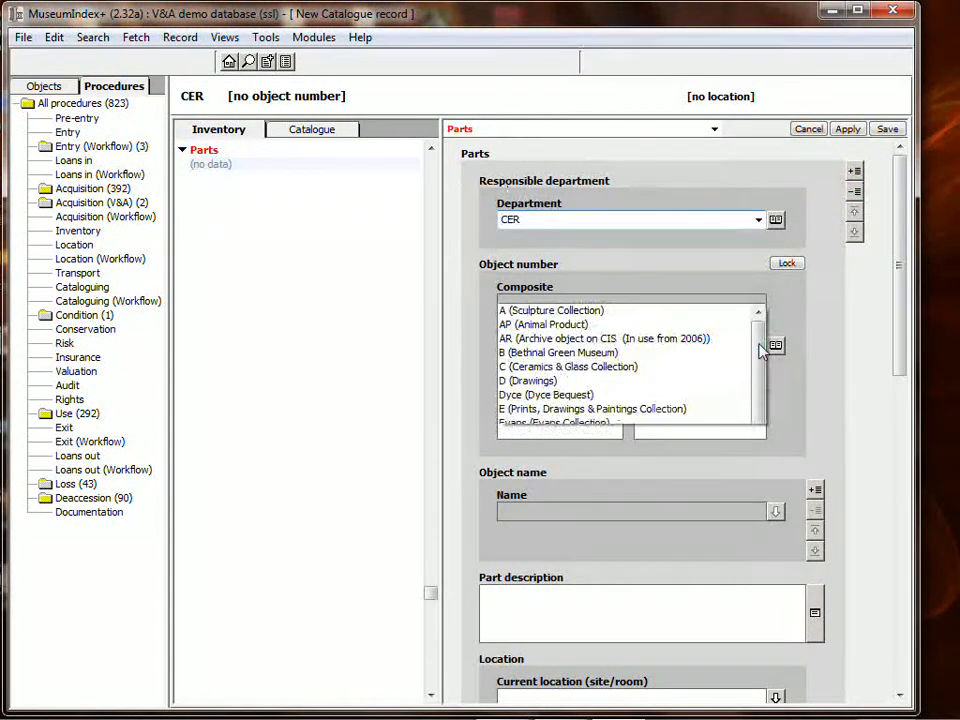
left_click(530, 63)
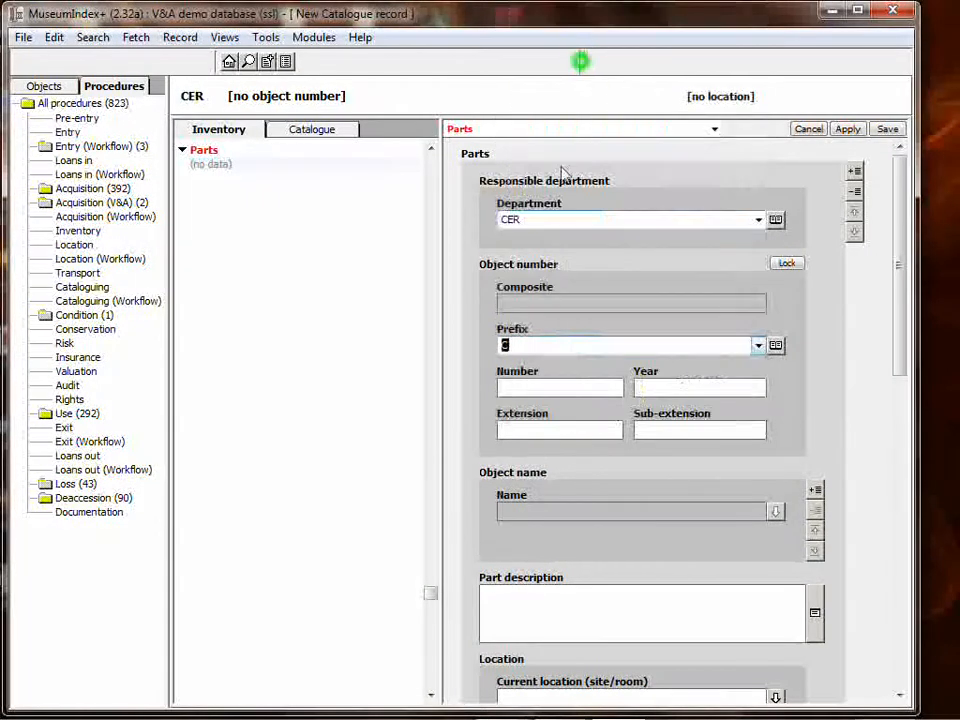
left_click(557, 386)
type("2")
left_click(686, 387)
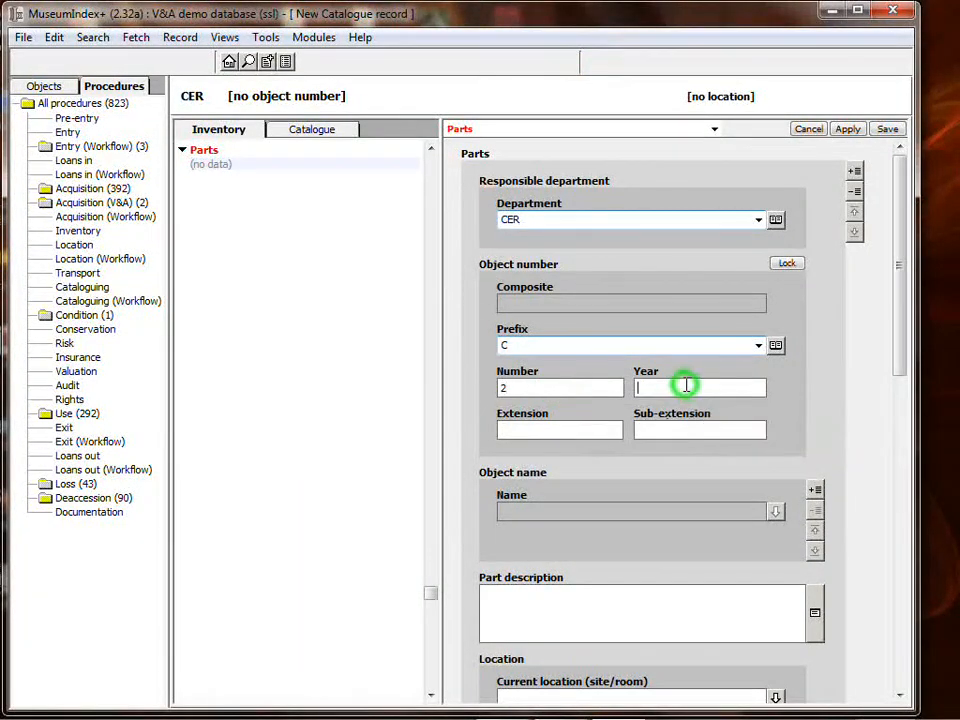
type("2014")
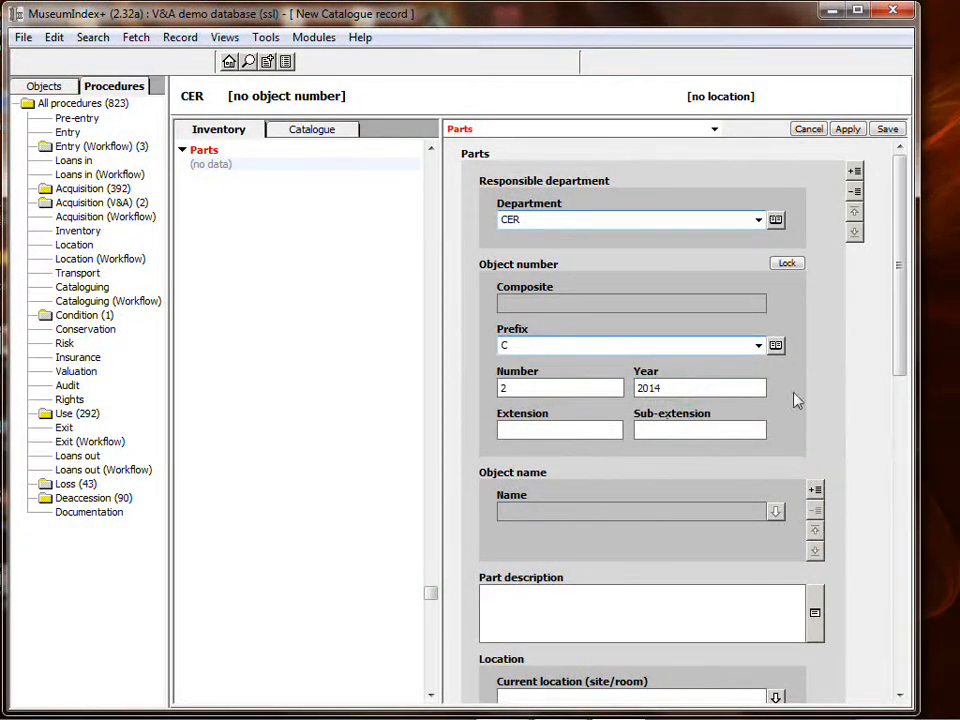
Name the object 'saucer' and save it, accepting the AAT saucers term.
left_click(816, 488)
left_click(816, 490)
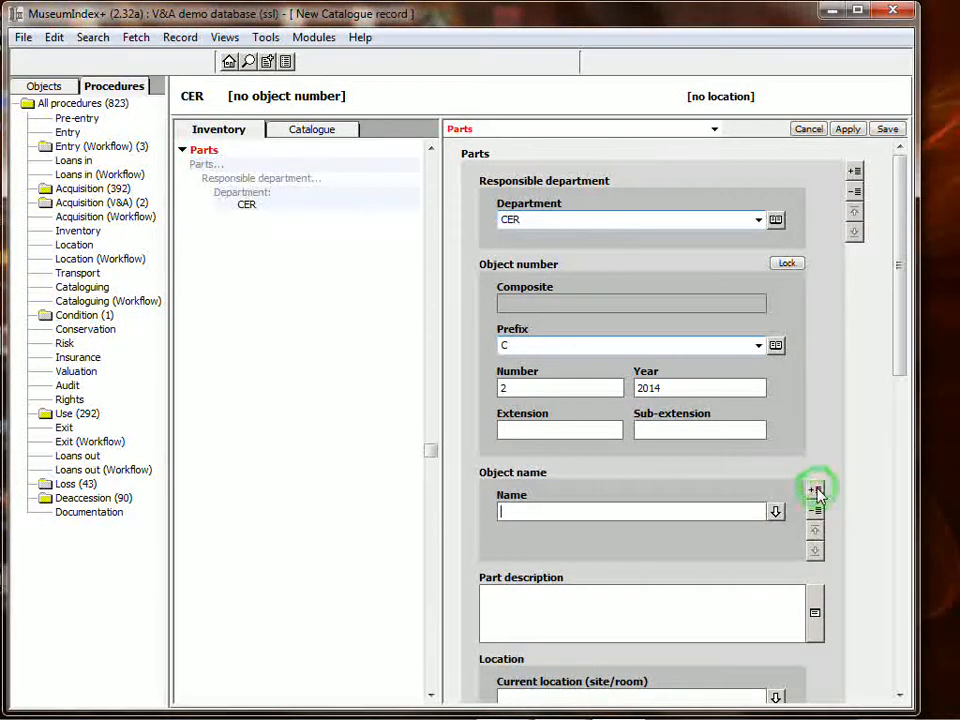
type("saucer")
left_click(887, 130)
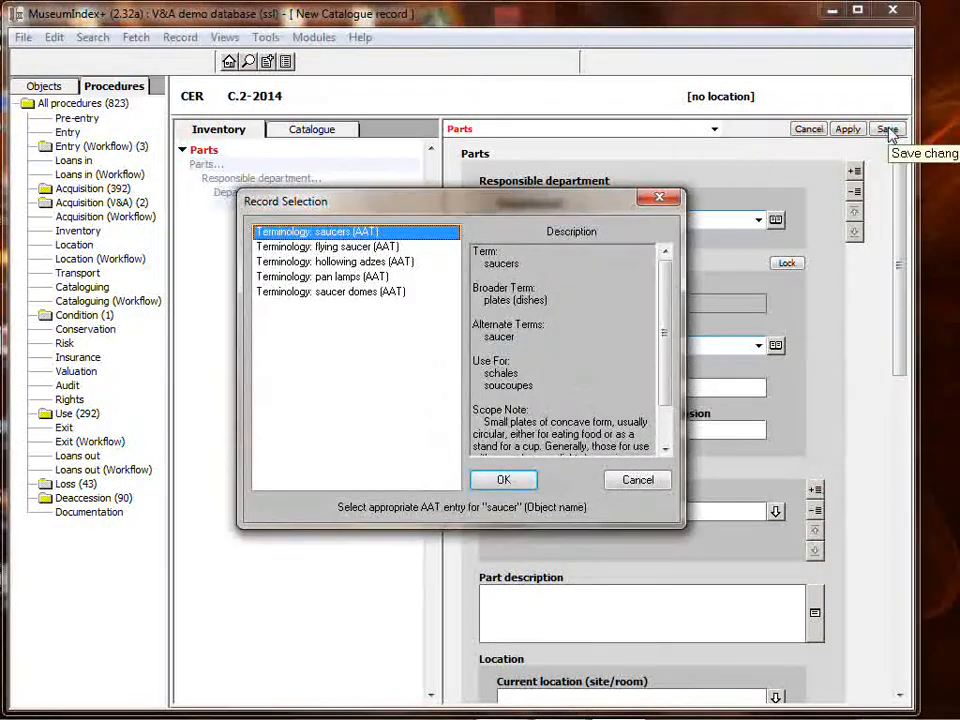
left_click(514, 483)
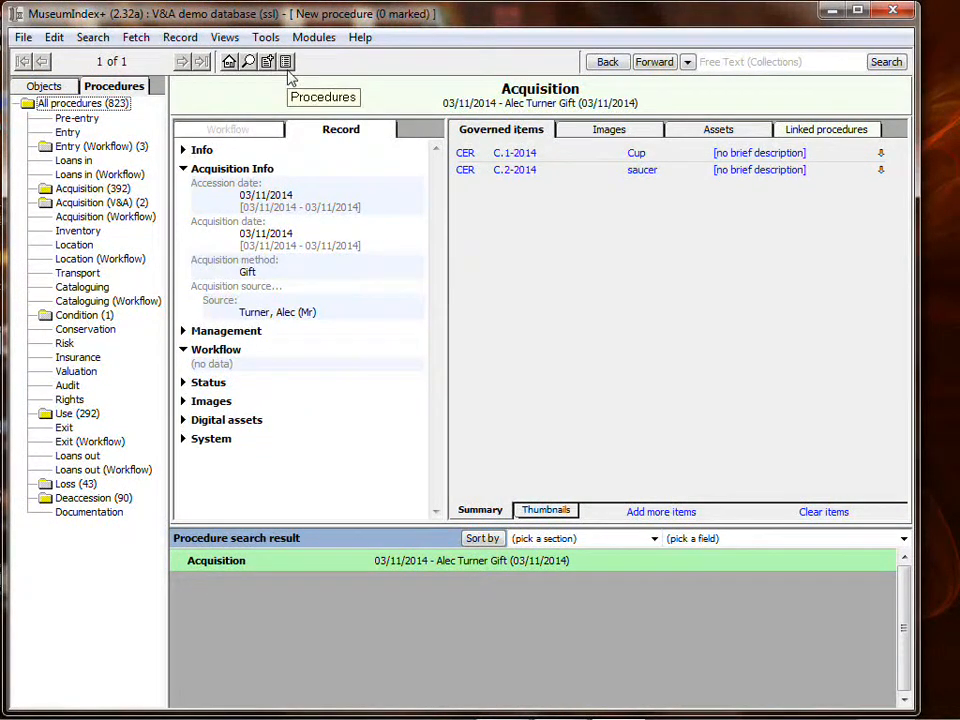
left_click(265, 37)
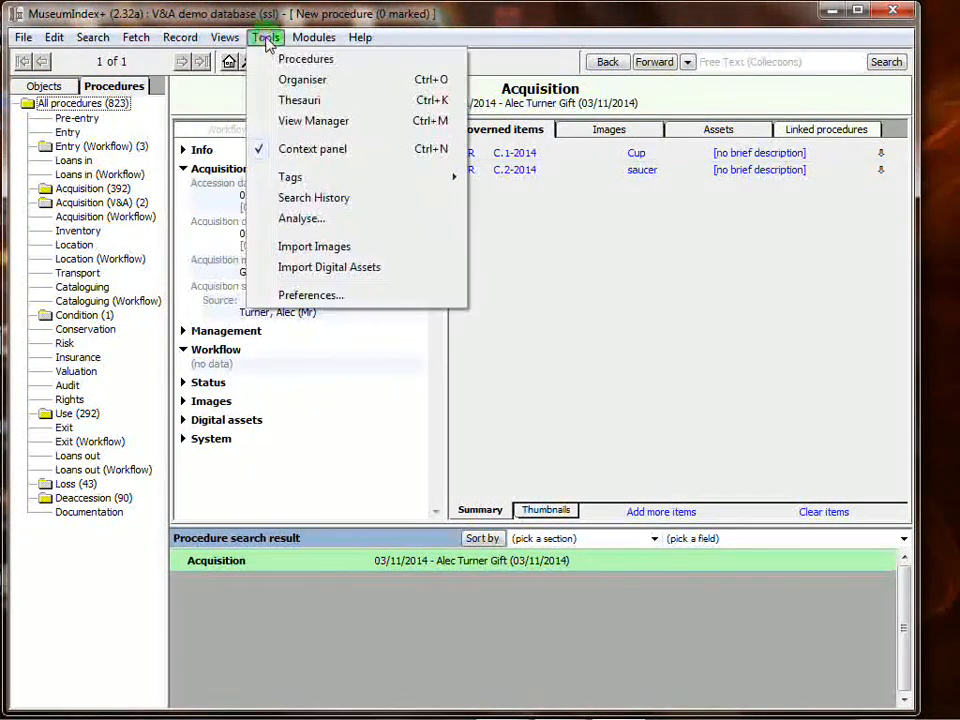
left_click(291, 61)
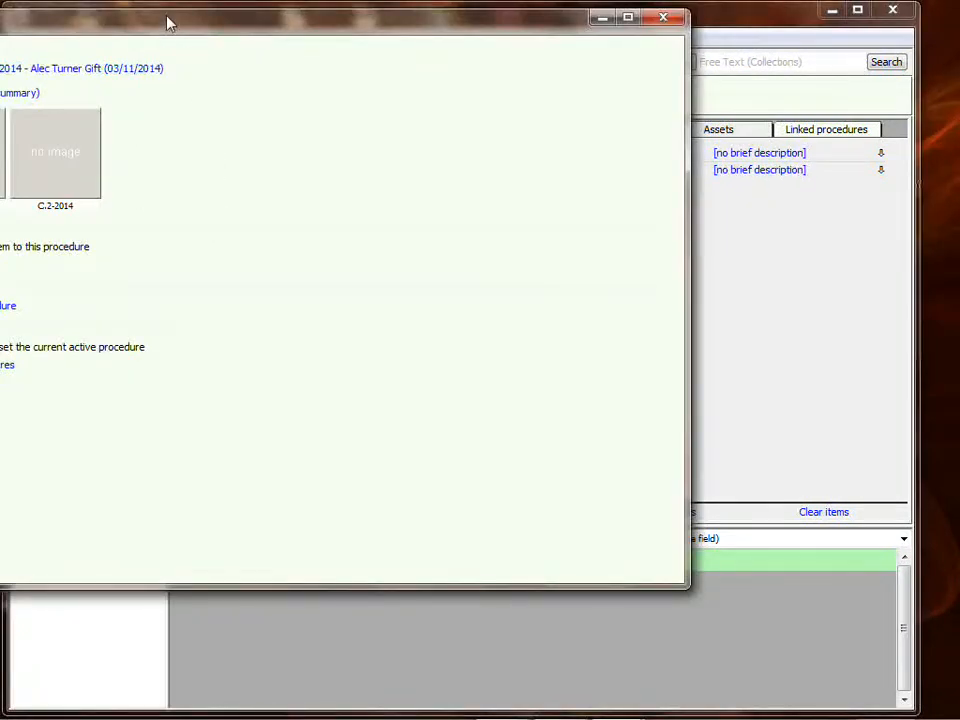
left_click_drag(167, 21, 378, 31)
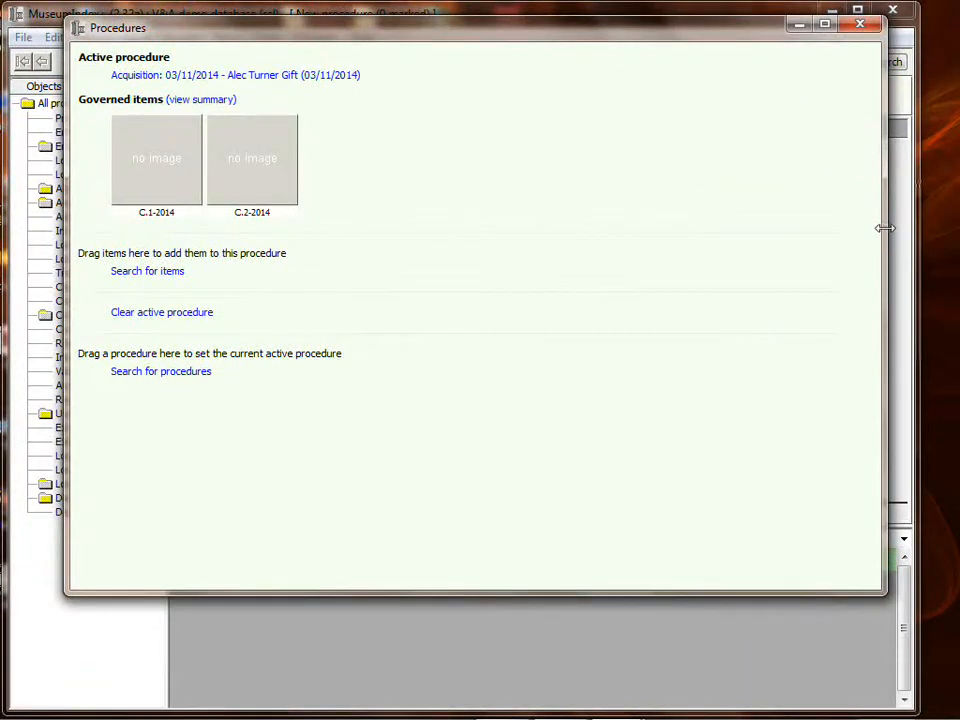
left_click_drag(881, 228, 514, 223)
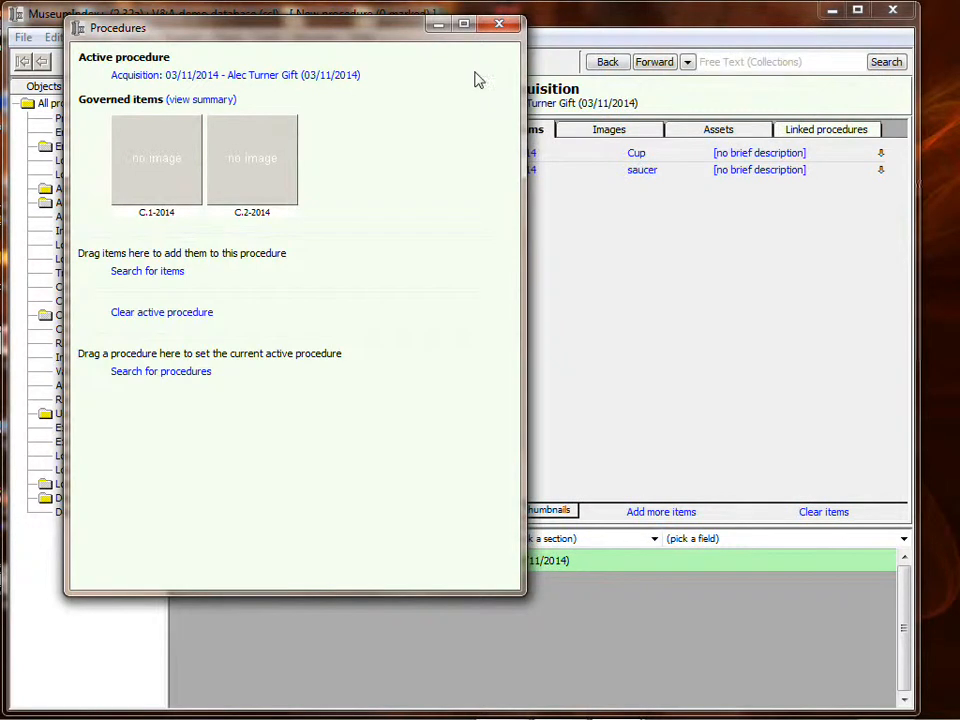
left_click(499, 24)
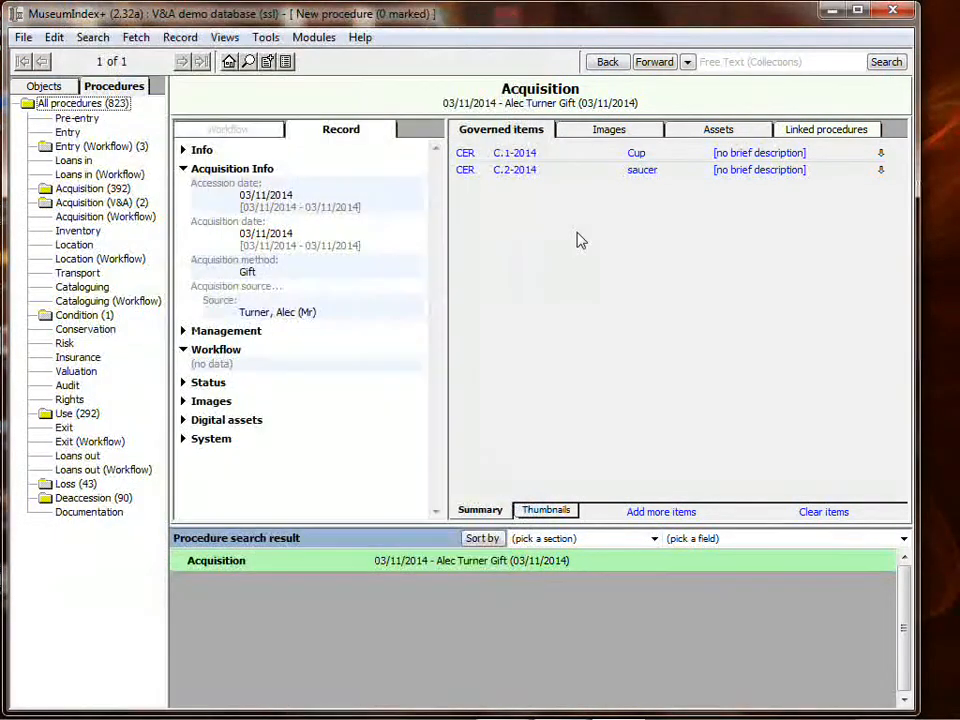
left_click(520, 172)
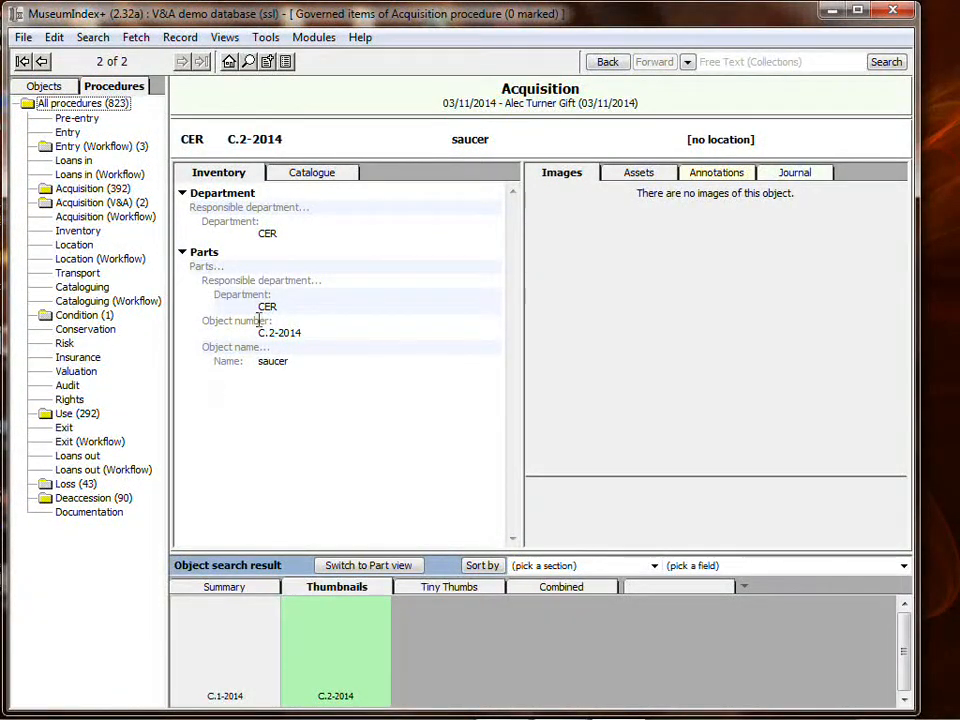
Clone the C.2-2014 saucer record, change its part number to 3, and save it as C.3-2014.
left_click(180, 37)
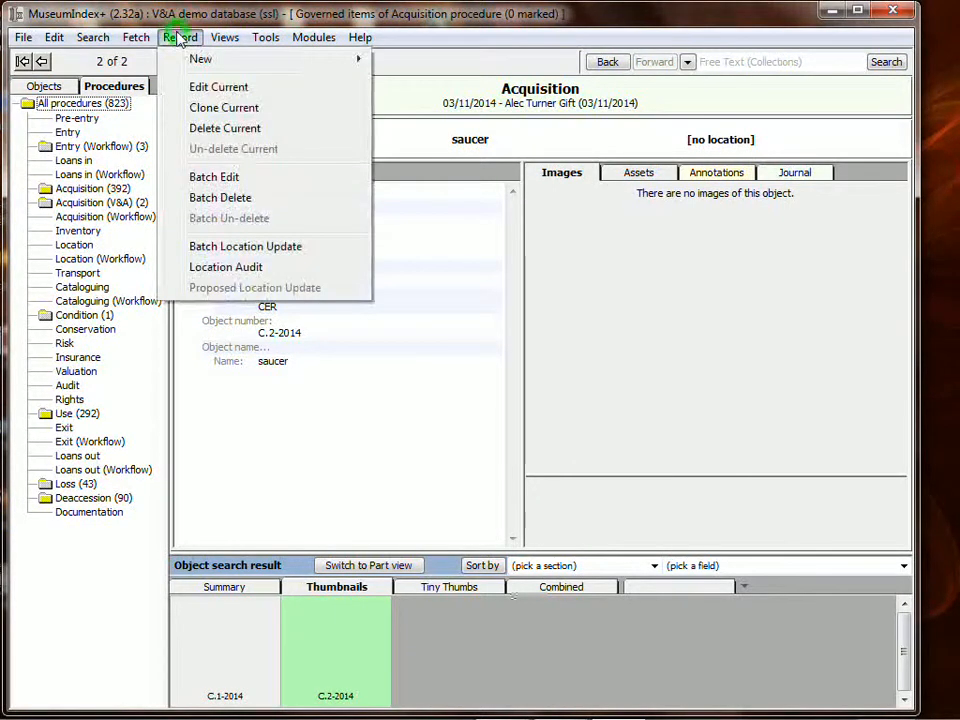
left_click(207, 108)
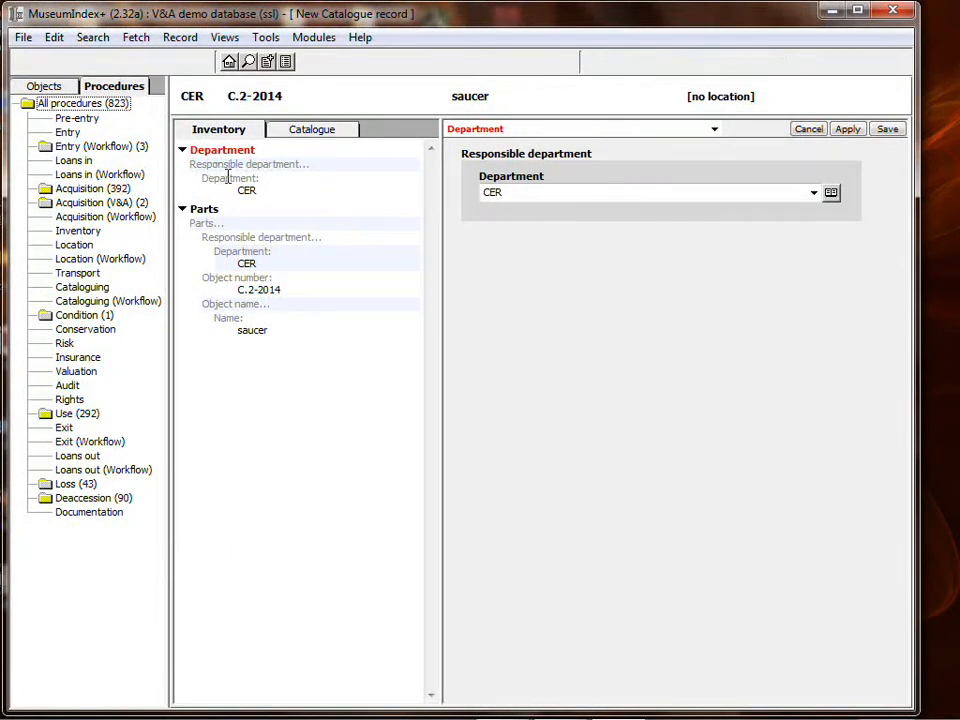
left_click(206, 222)
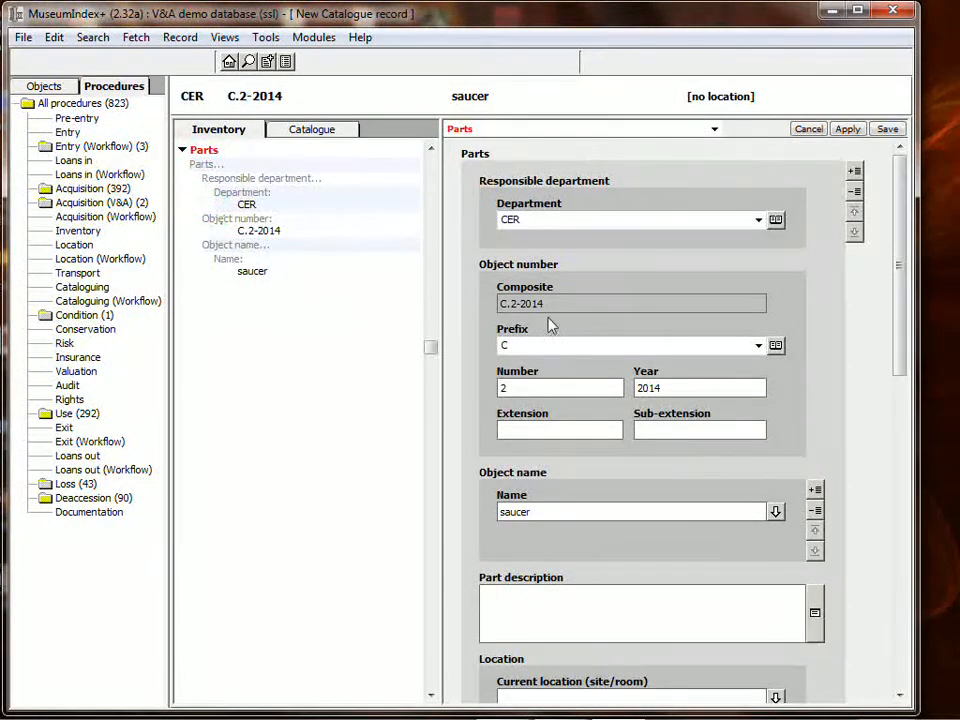
double_click(540, 390)
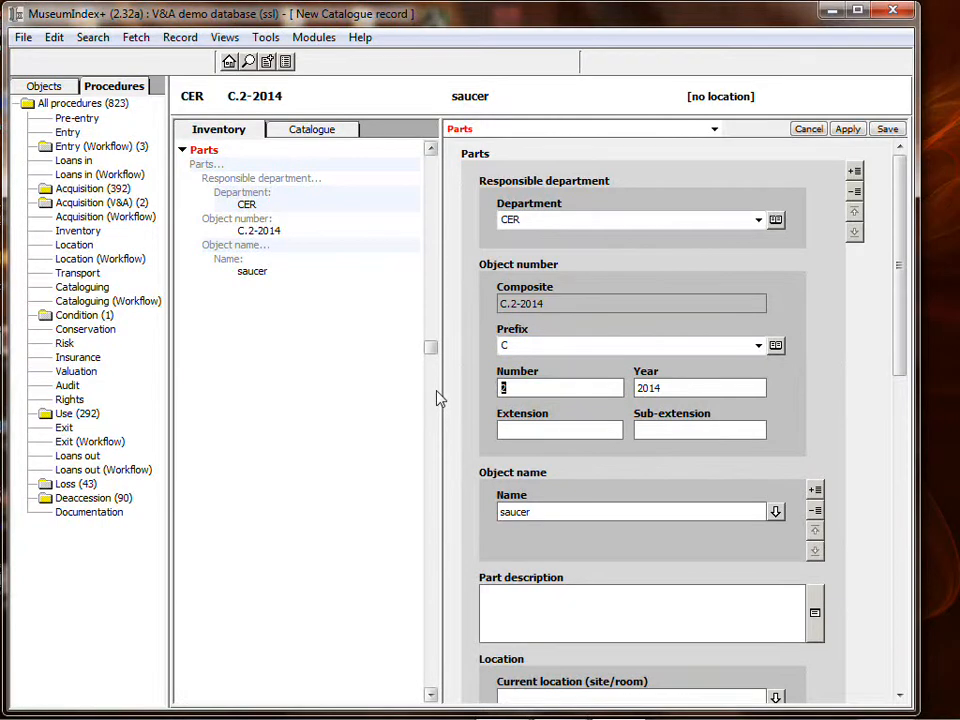
type("3")
left_click(887, 130)
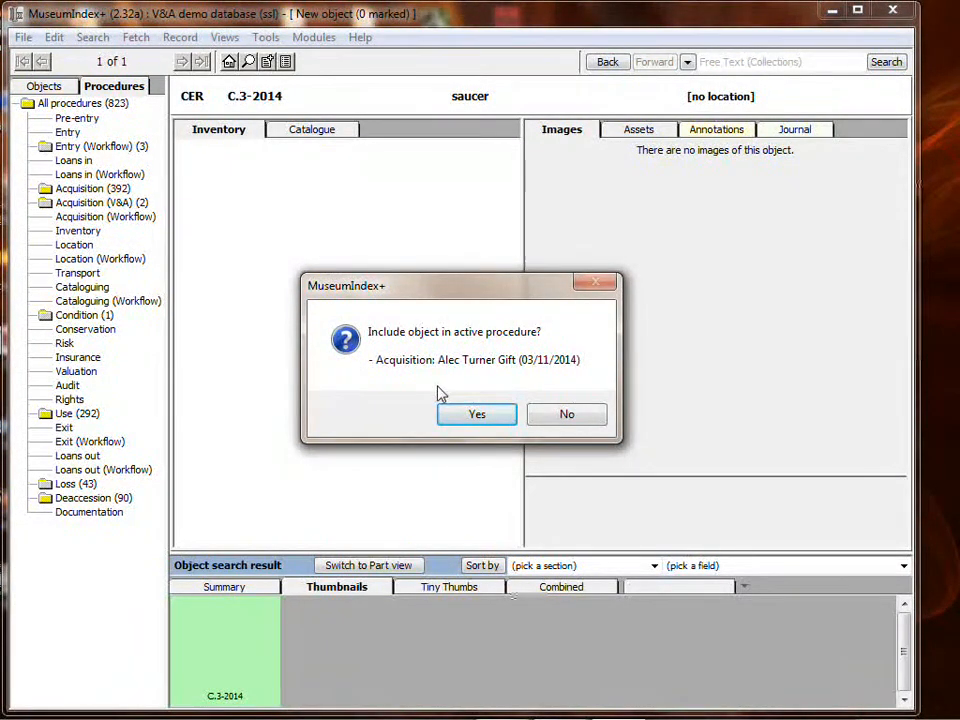
Include C.3-2014 in the active gift acquisition and open that acquisition from the object's Journal.
left_click(495, 417)
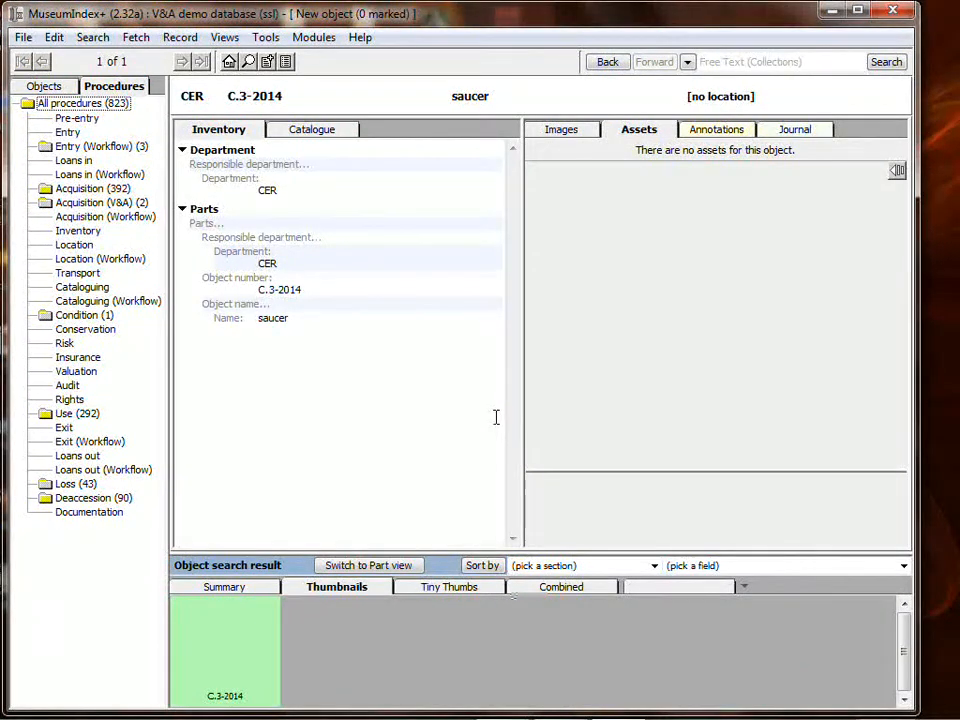
left_click(794, 129)
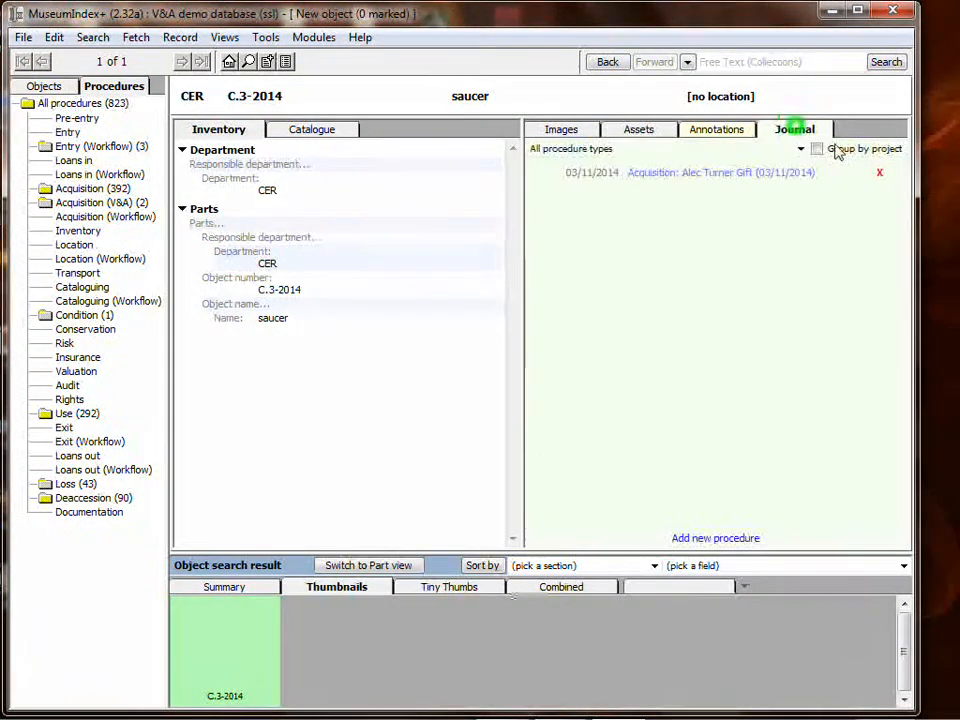
left_click(727, 170)
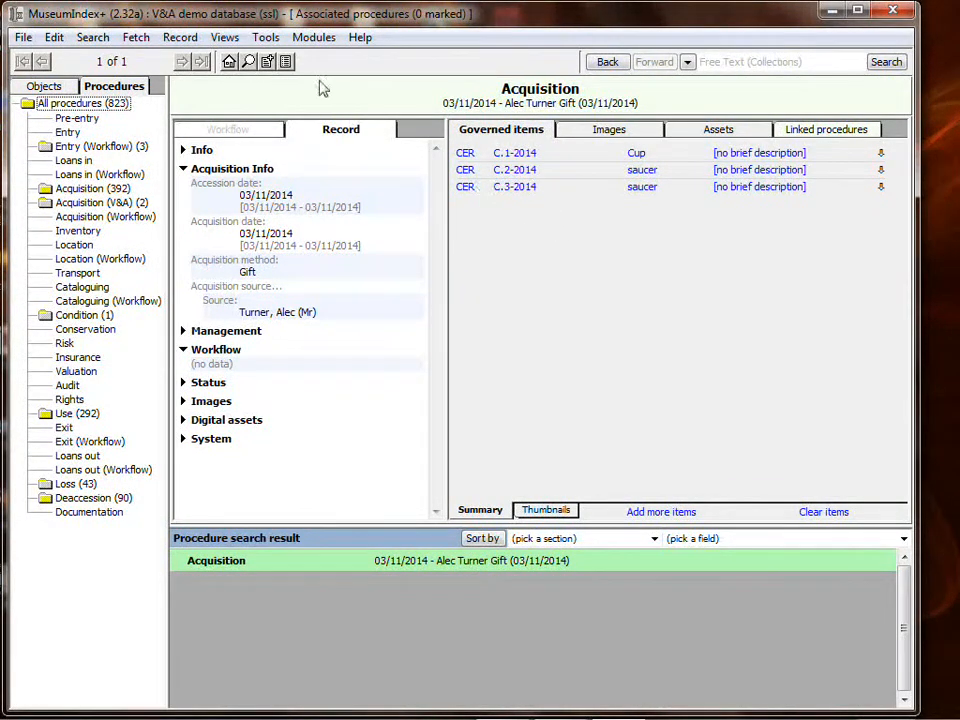
Clear the active procedure and close the Procedures window to return to the gift acquisition.
left_click(288, 62)
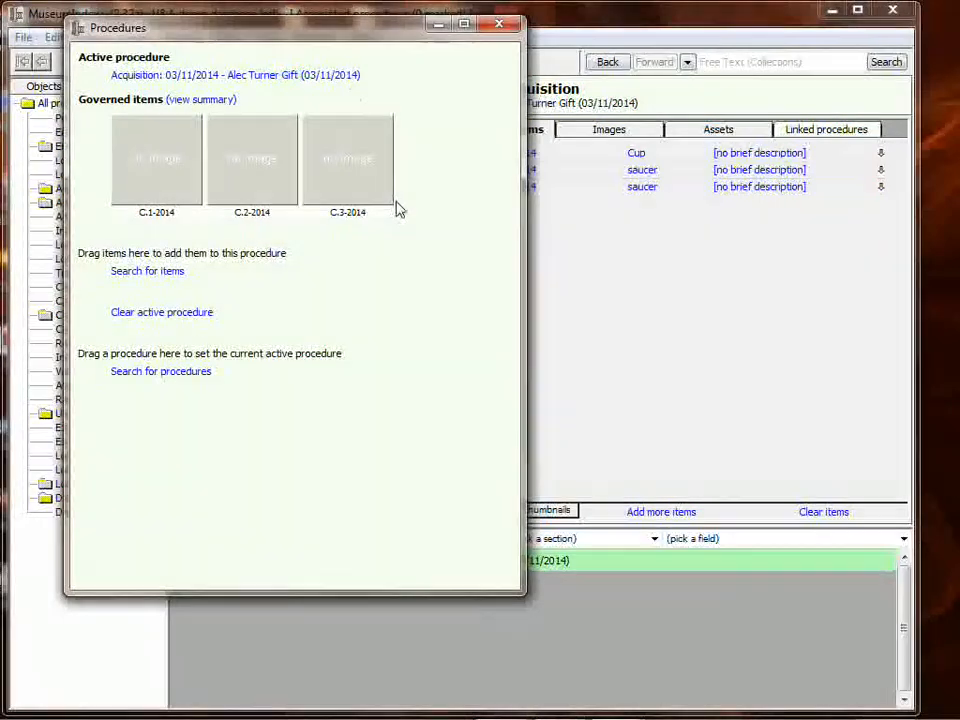
left_click_drag(337, 40, 354, 66)
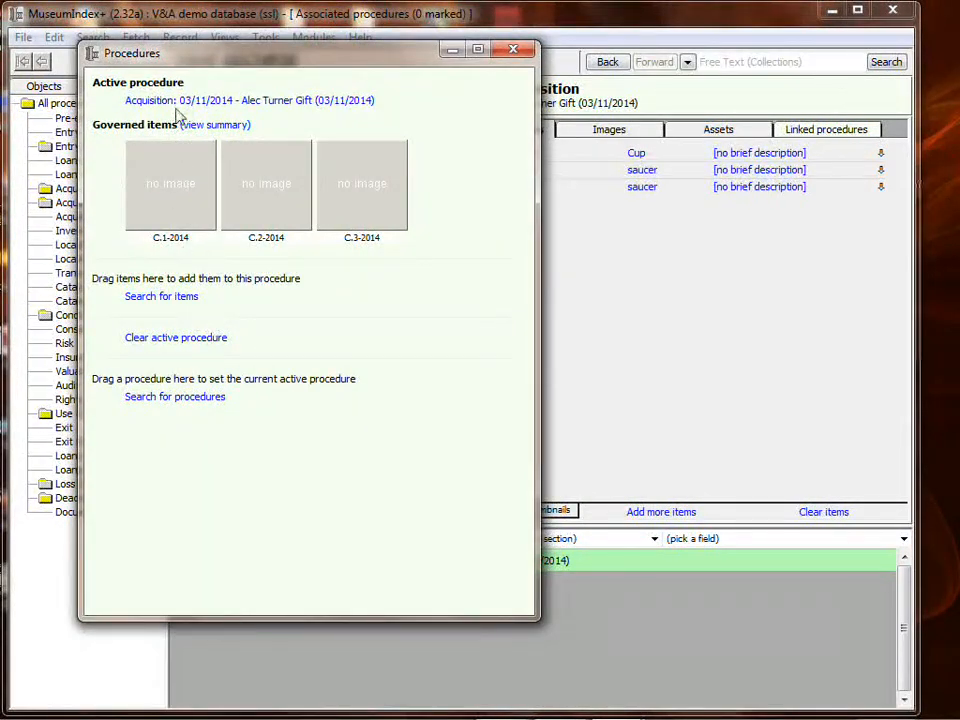
left_click(163, 339)
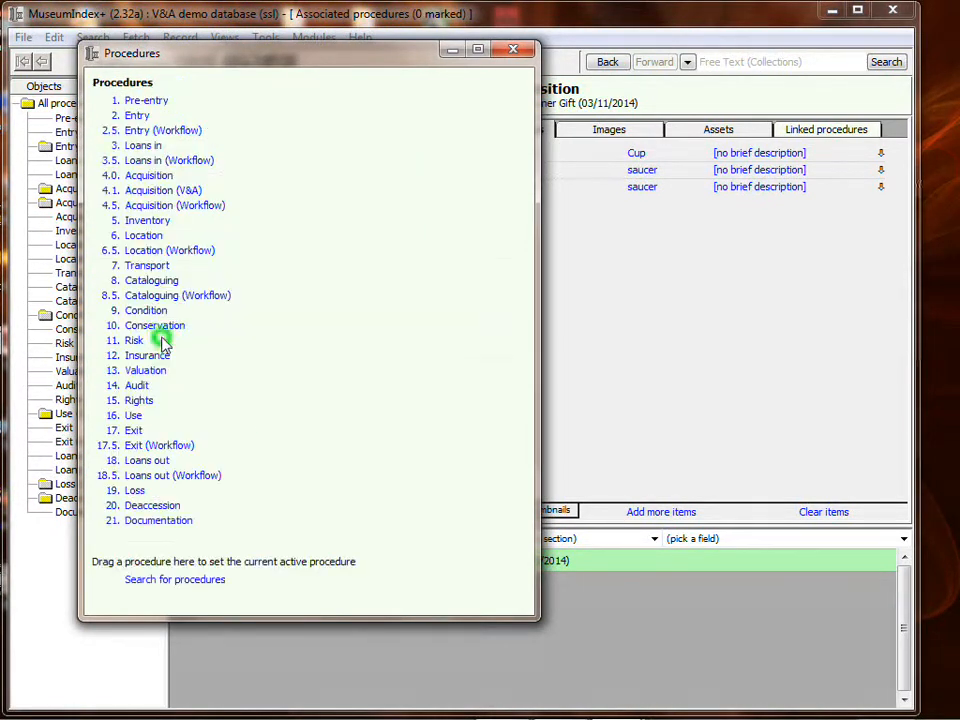
left_click(522, 50)
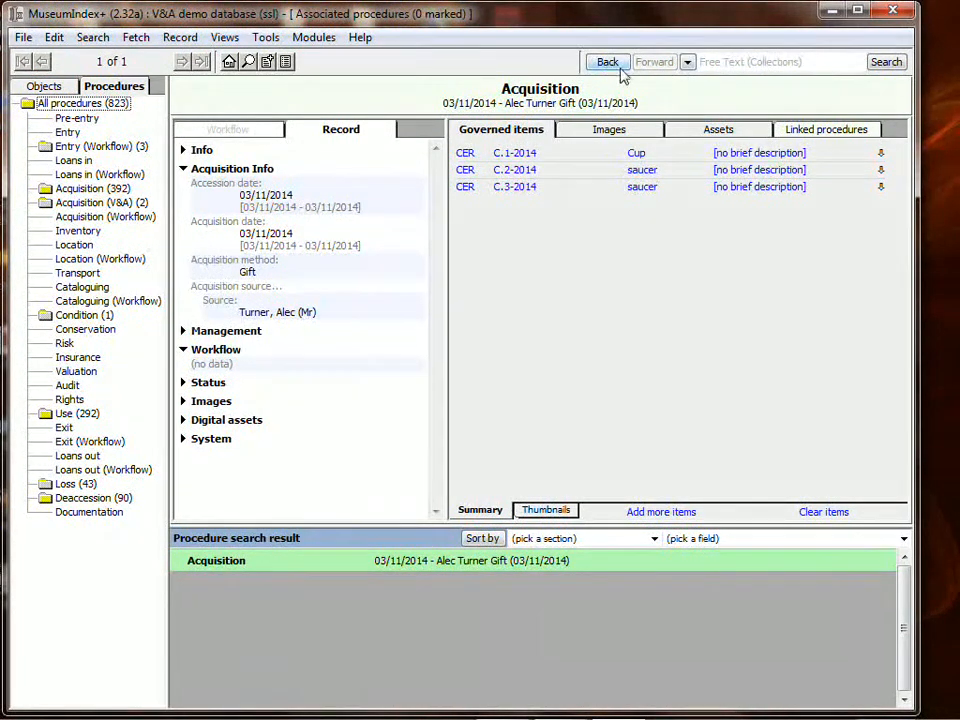
Reload the earlier Object Search of all objects from search history to reach guitar E31.1.
left_click(687, 62)
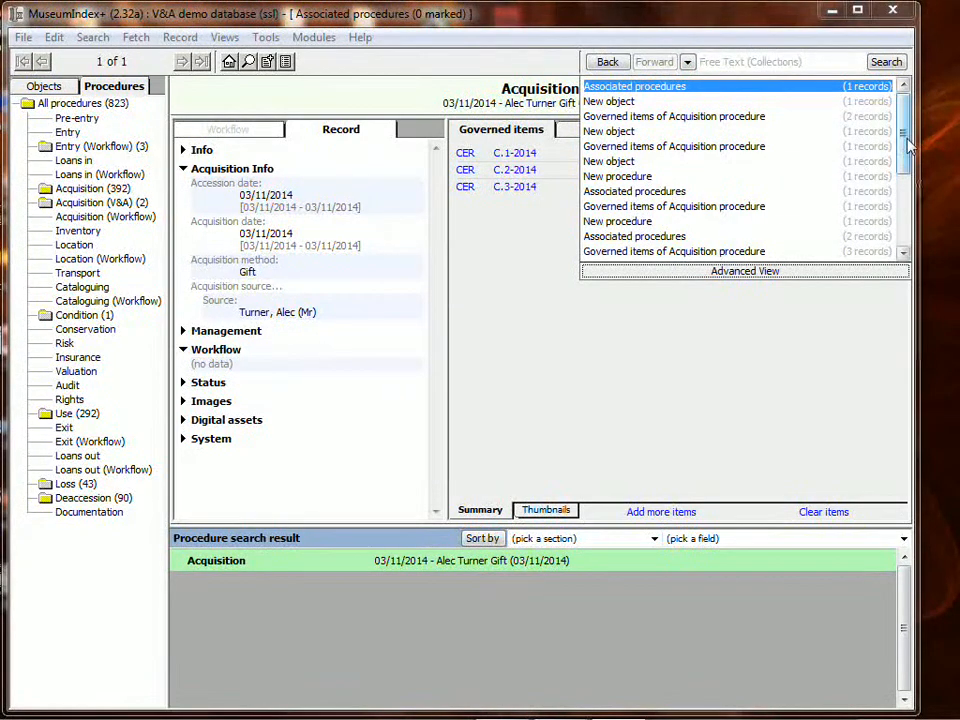
left_click_drag(906, 137, 900, 204)
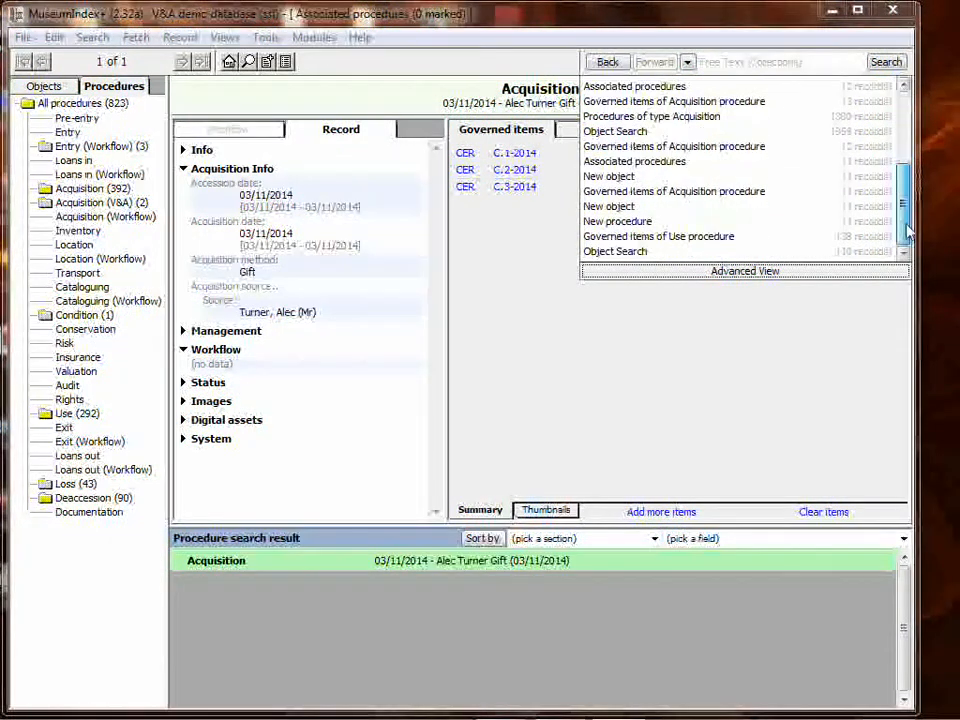
left_click(638, 251)
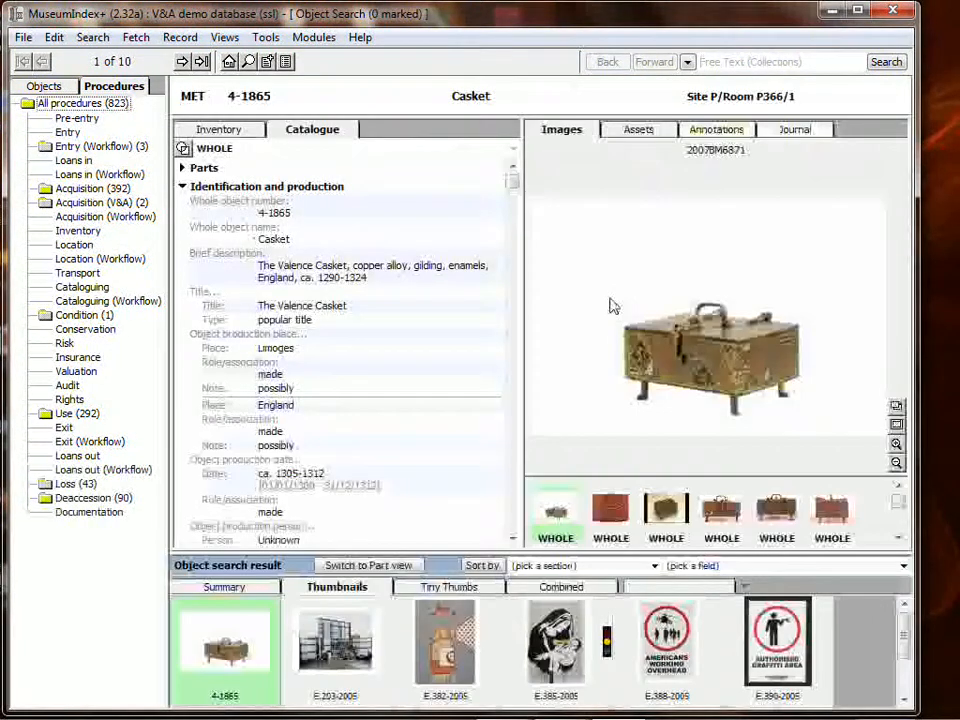
left_click(687, 62)
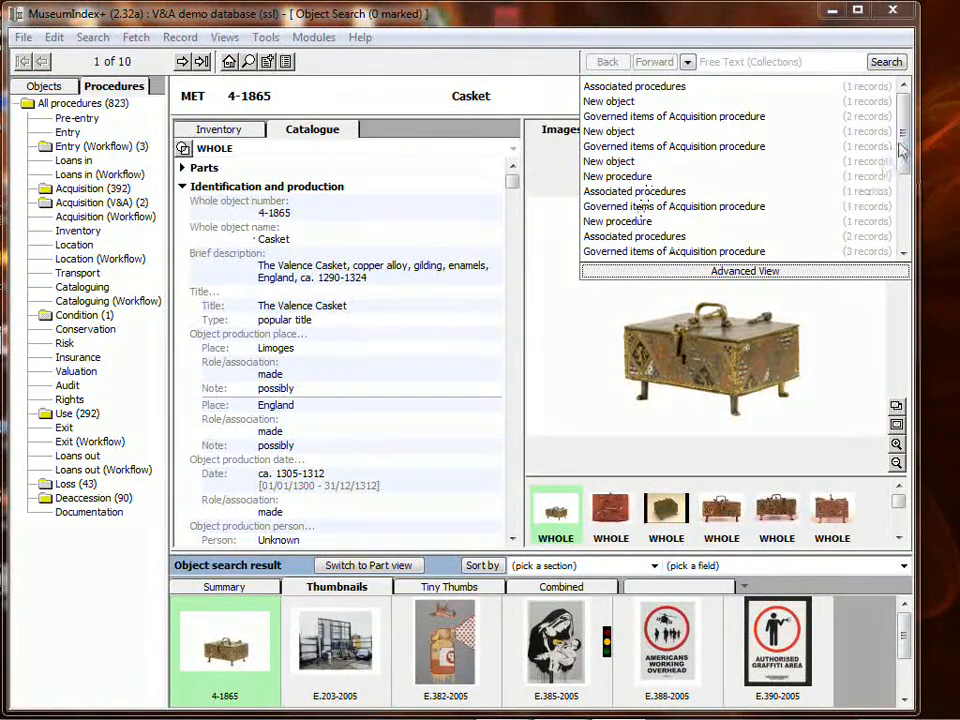
left_click_drag(903, 135, 906, 175)
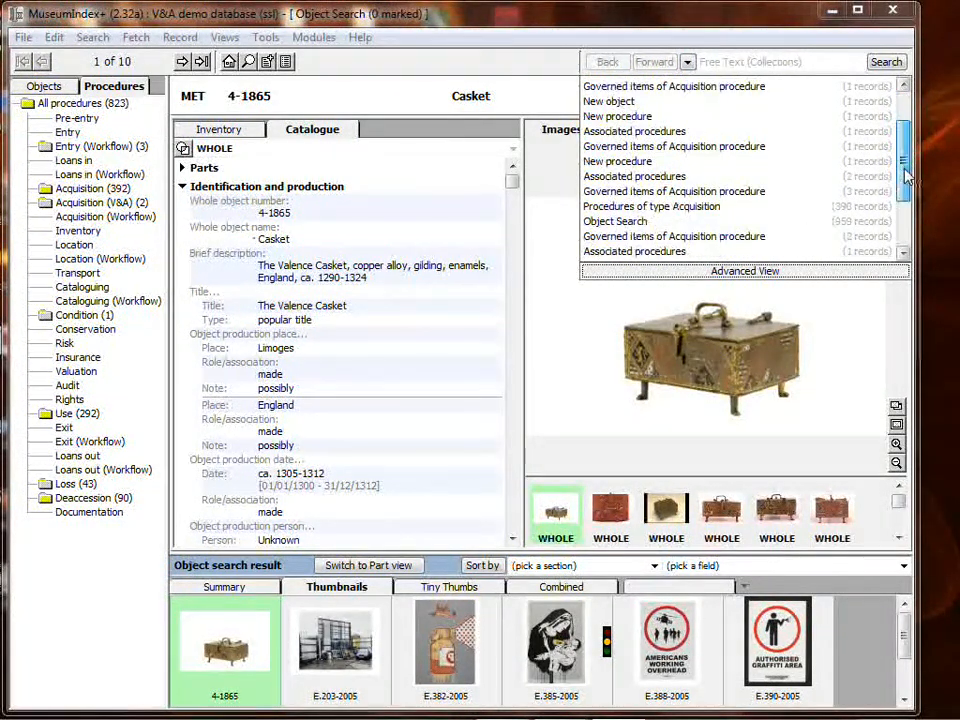
left_click(624, 224)
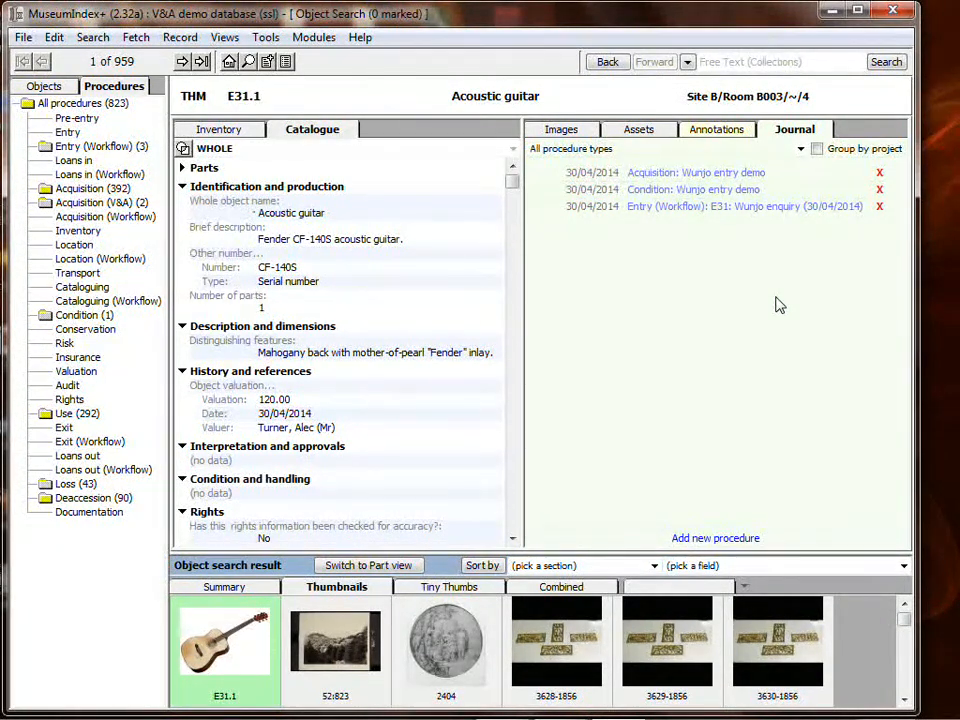
Add a new Loans out procedure for the guitar, leaving the project title blank, and show Loan Out Info.
left_click(720, 541)
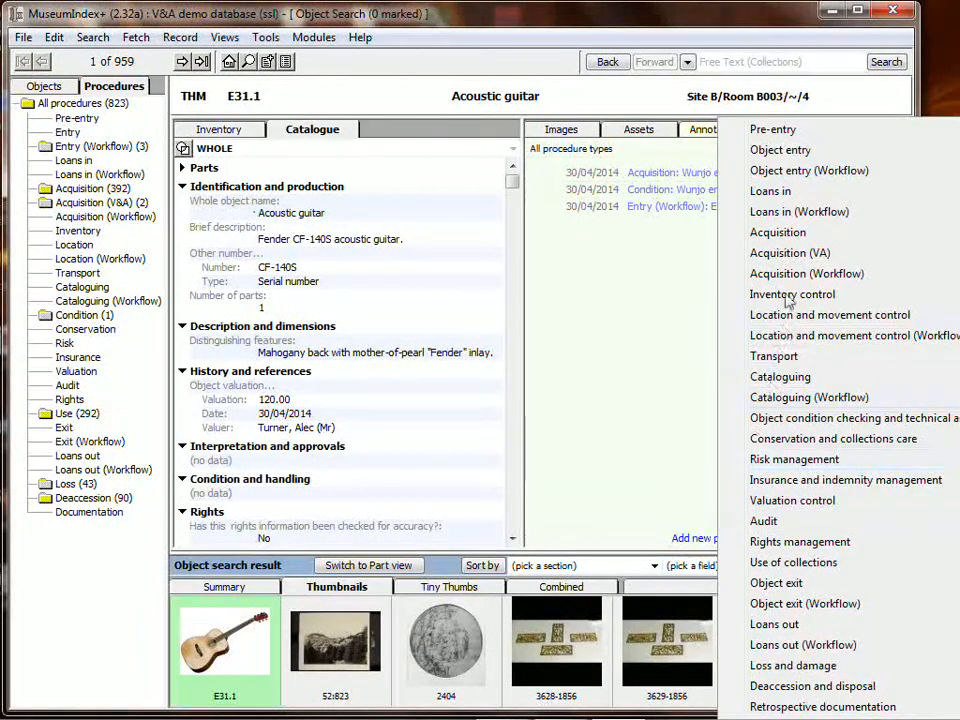
left_click(794, 628)
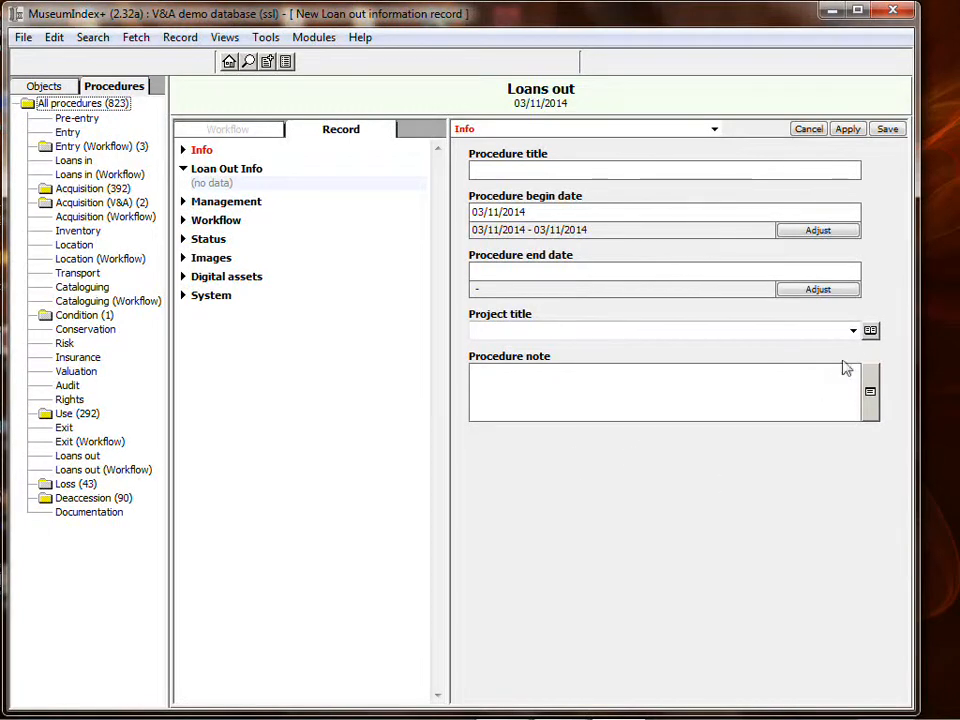
left_click(853, 330)
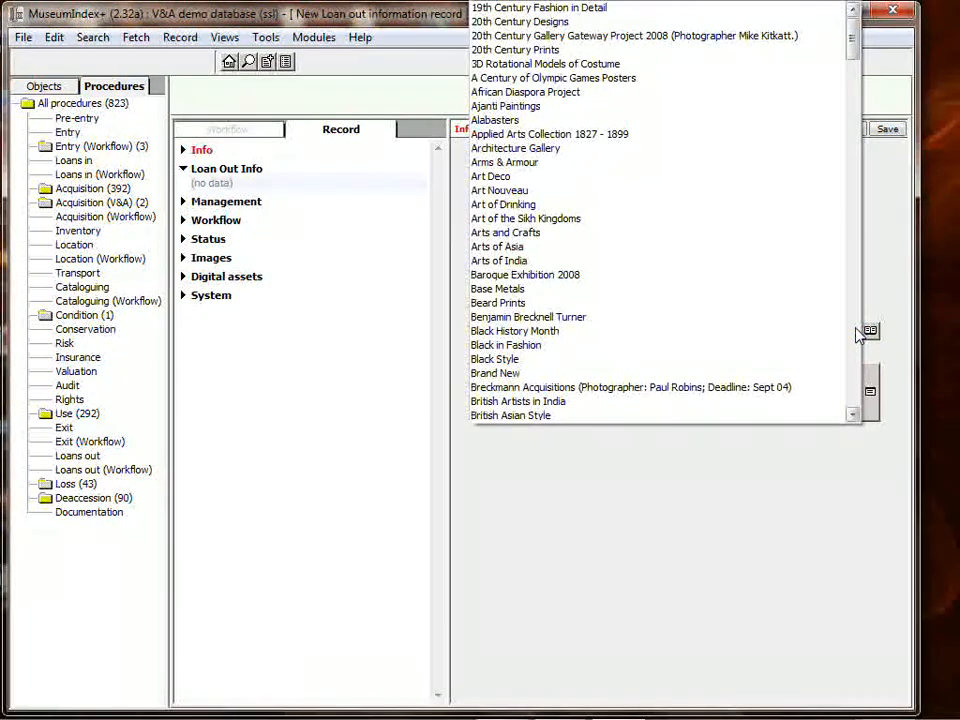
left_click(857, 332)
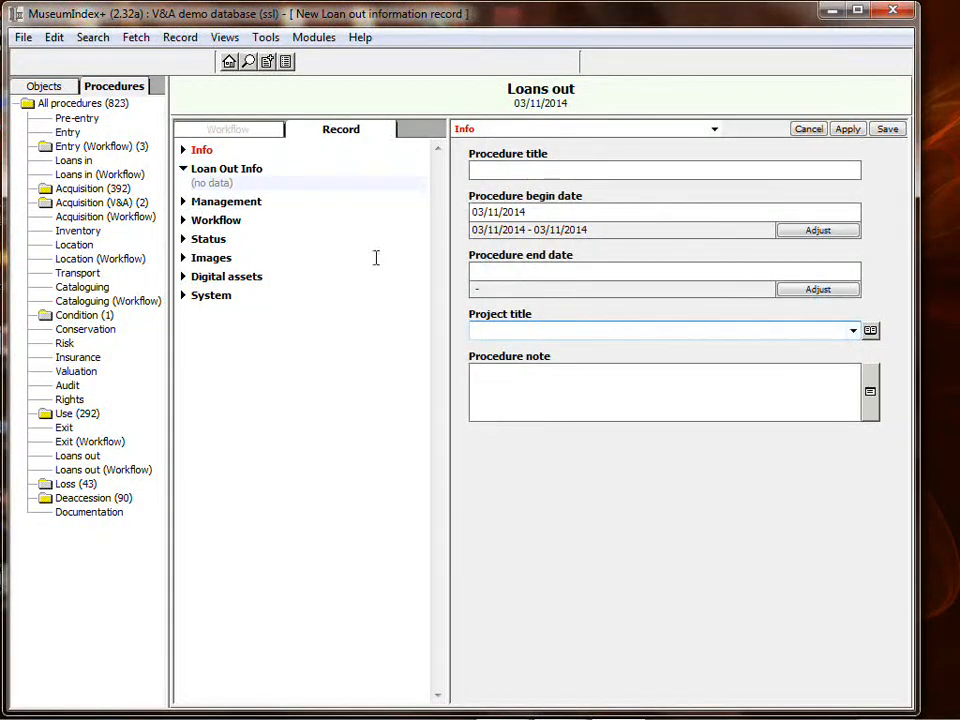
left_click(217, 172)
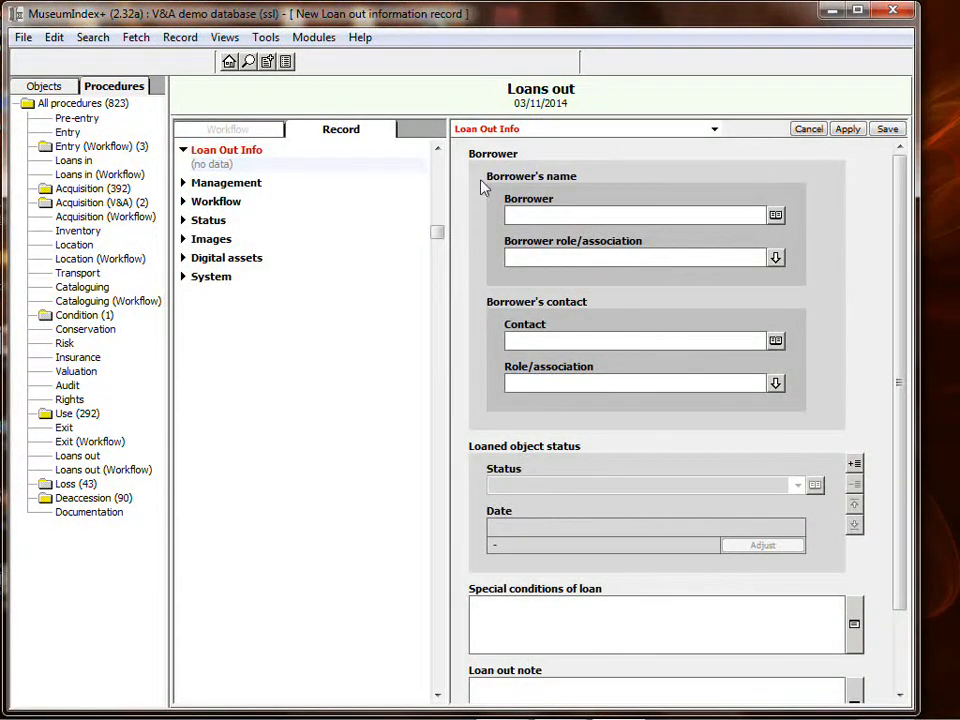
Enter the borrower and accept the matching person record.
left_click(632, 215)
key("Tab")
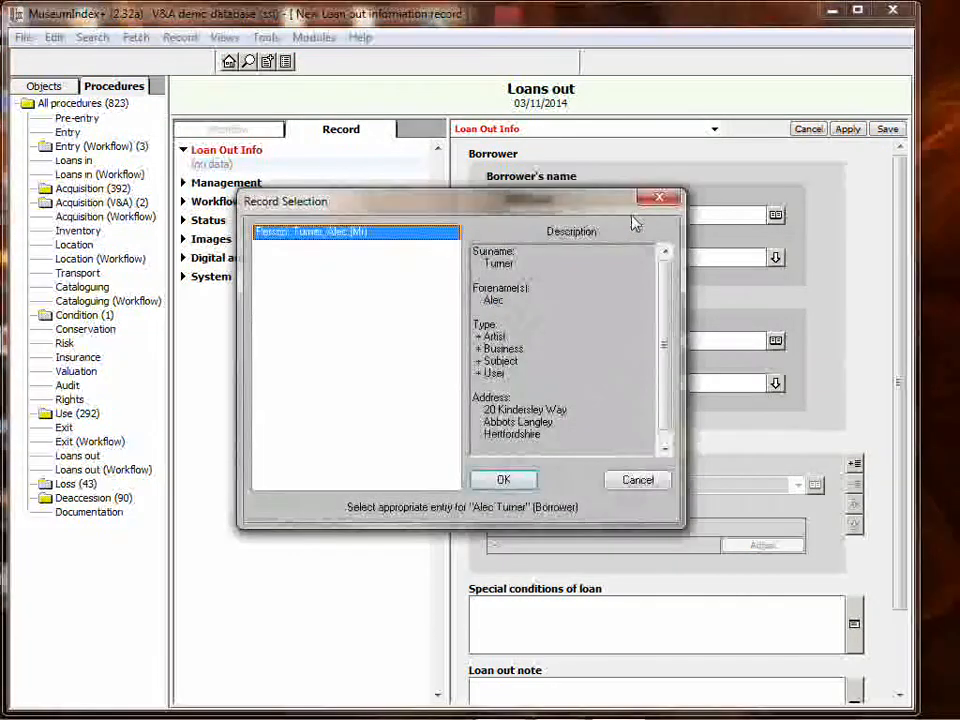
left_click(505, 481)
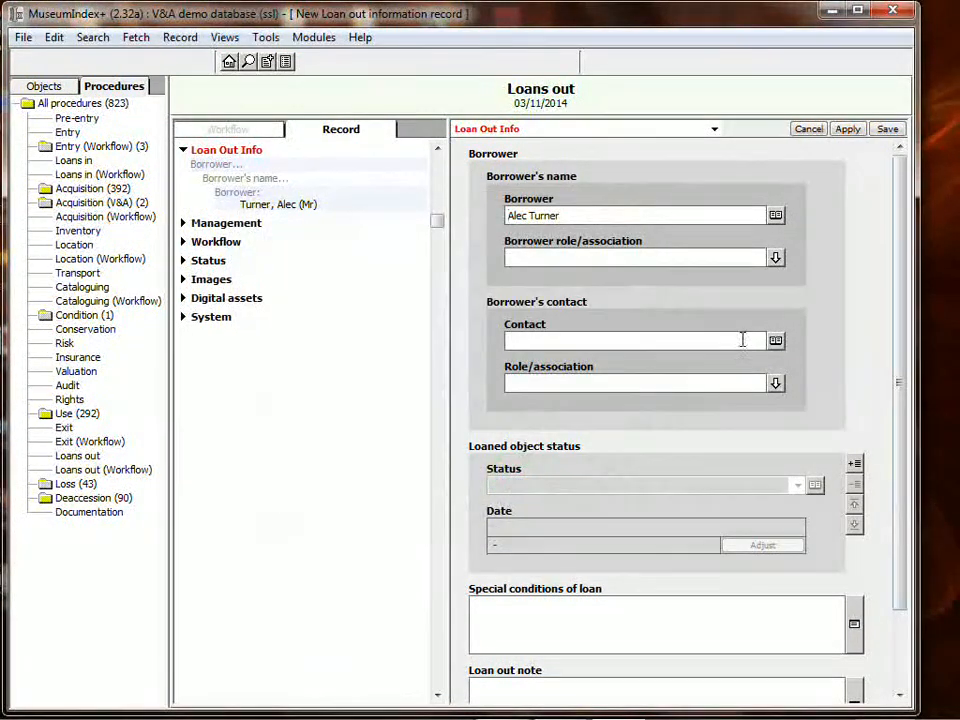
Add the condition 'Object not to be on general display.' and reference abc/123, then save the loan.
scroll(902, 315, "down", 2)
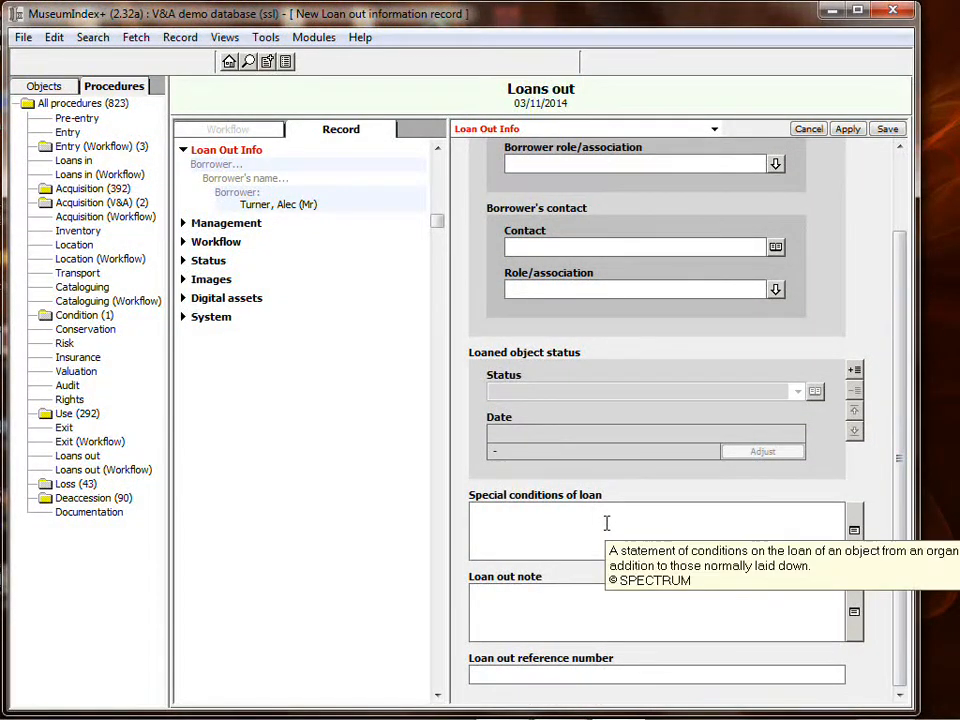
left_click(559, 521)
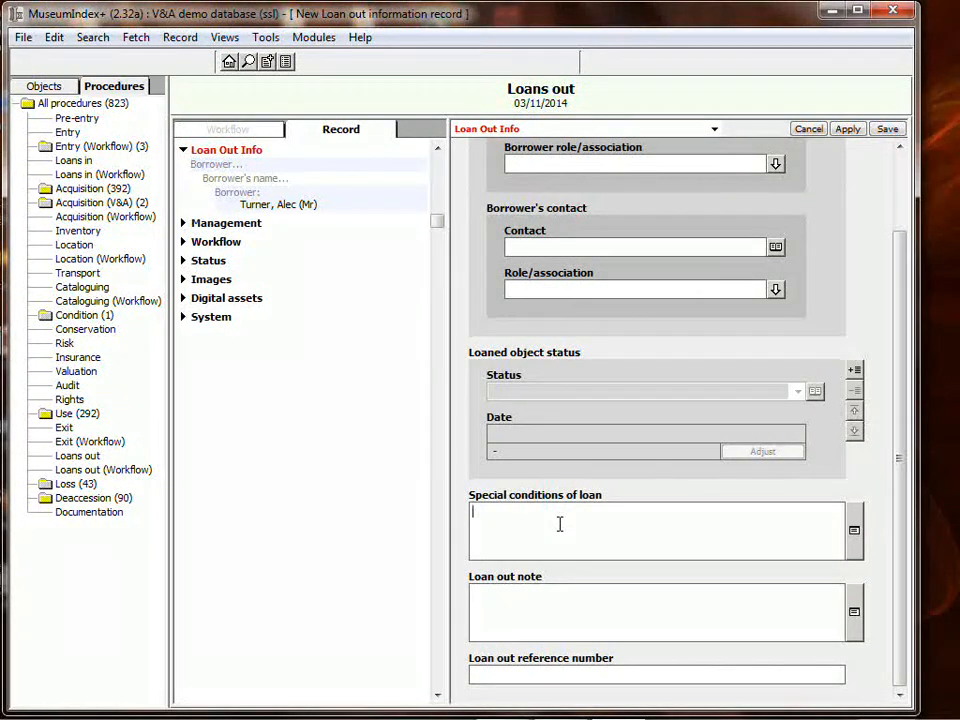
type("O")
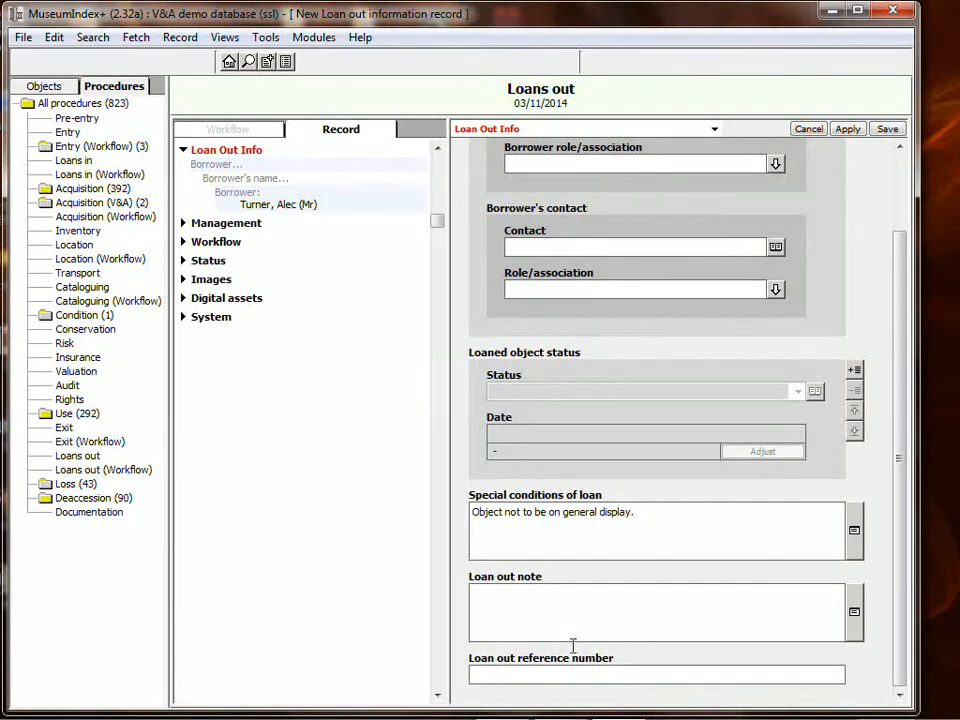
left_click(565, 677)
type("abc/123")
left_click(888, 129)
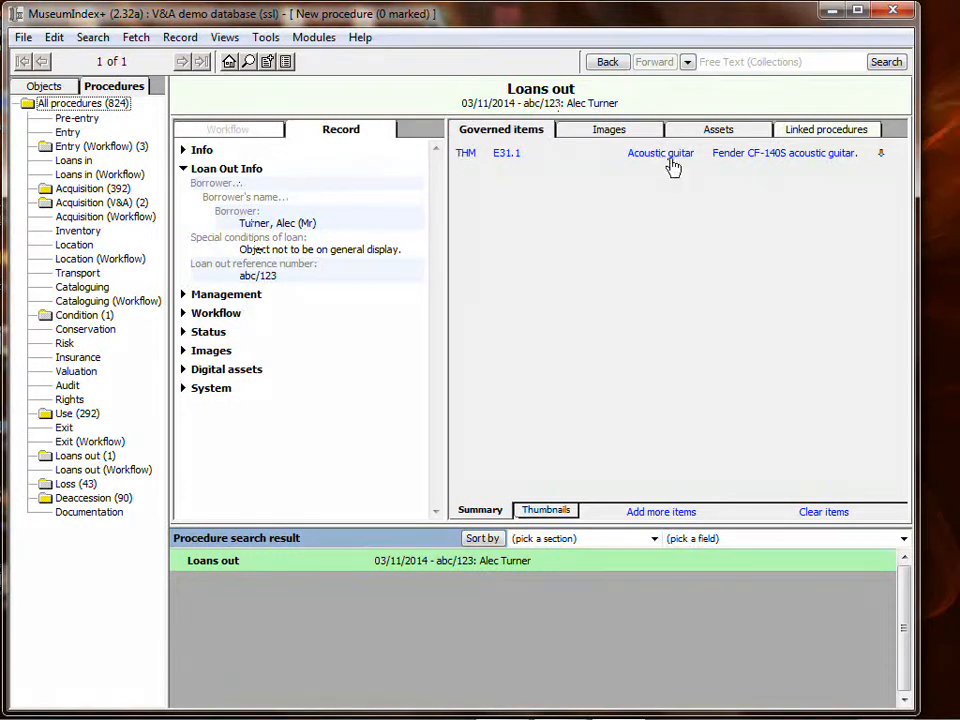
Open guitar E31.1's procedure history and review its Loans out, Acquisition and condition check entries.
left_click(507, 153)
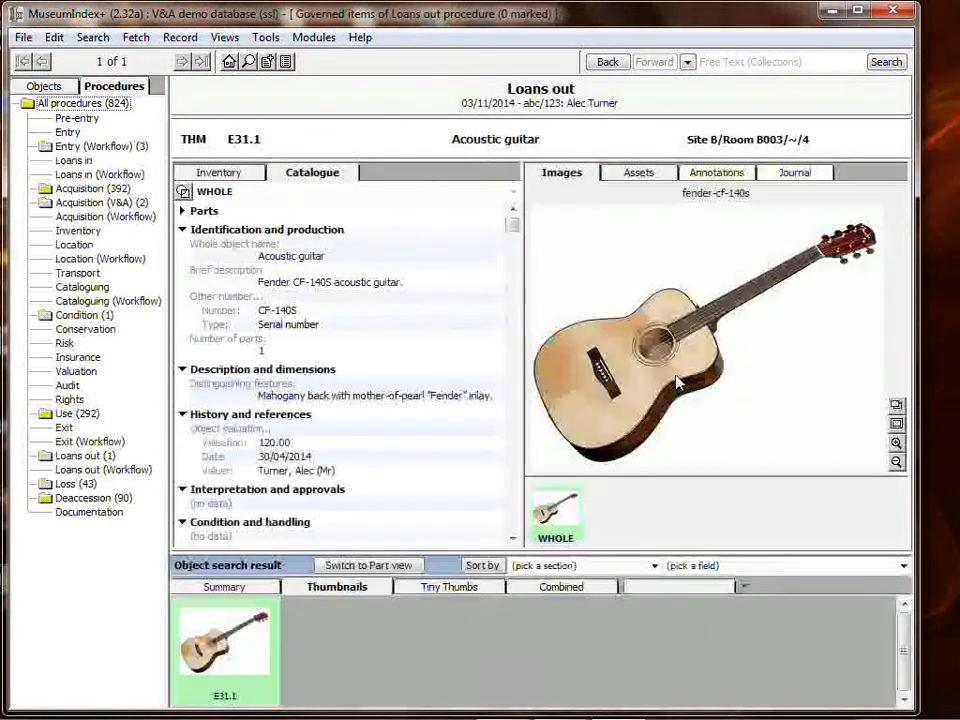
left_click(797, 173)
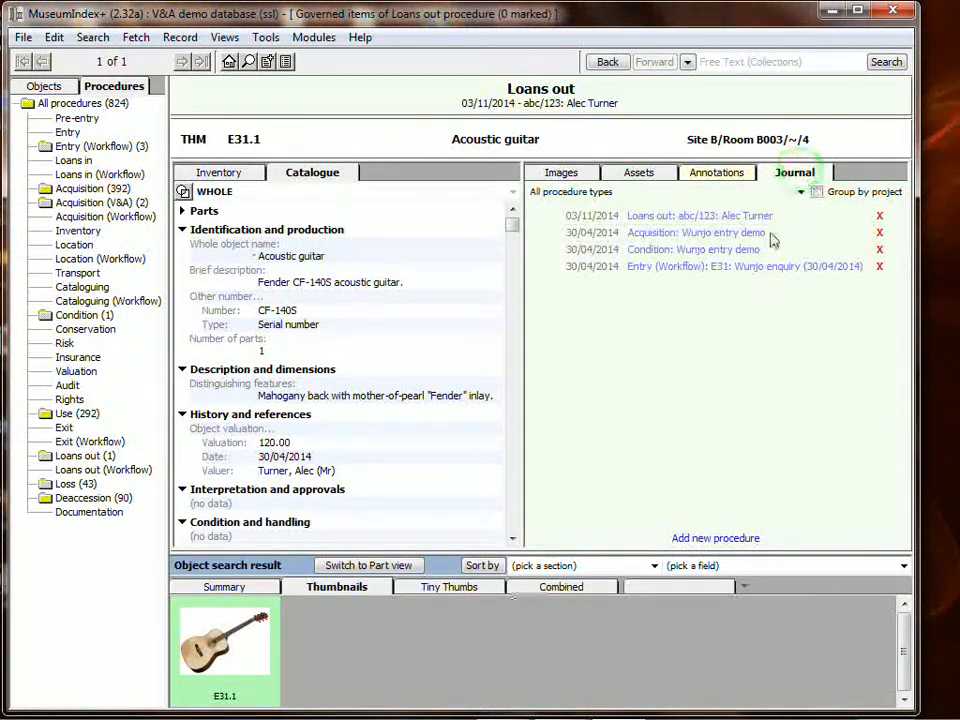
left_click(662, 216)
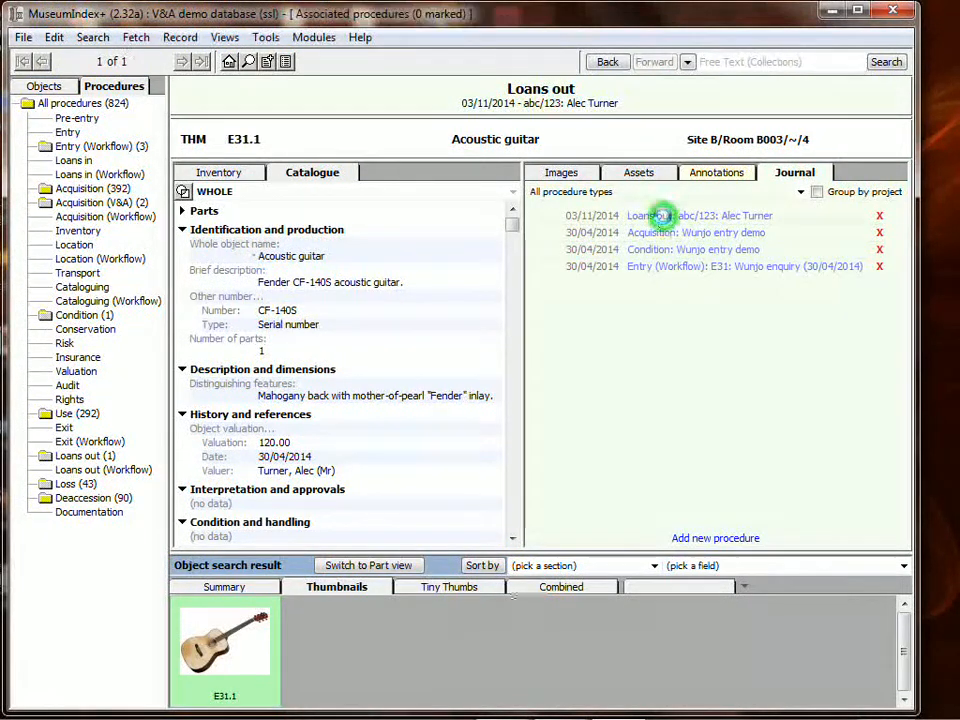
left_click(610, 62)
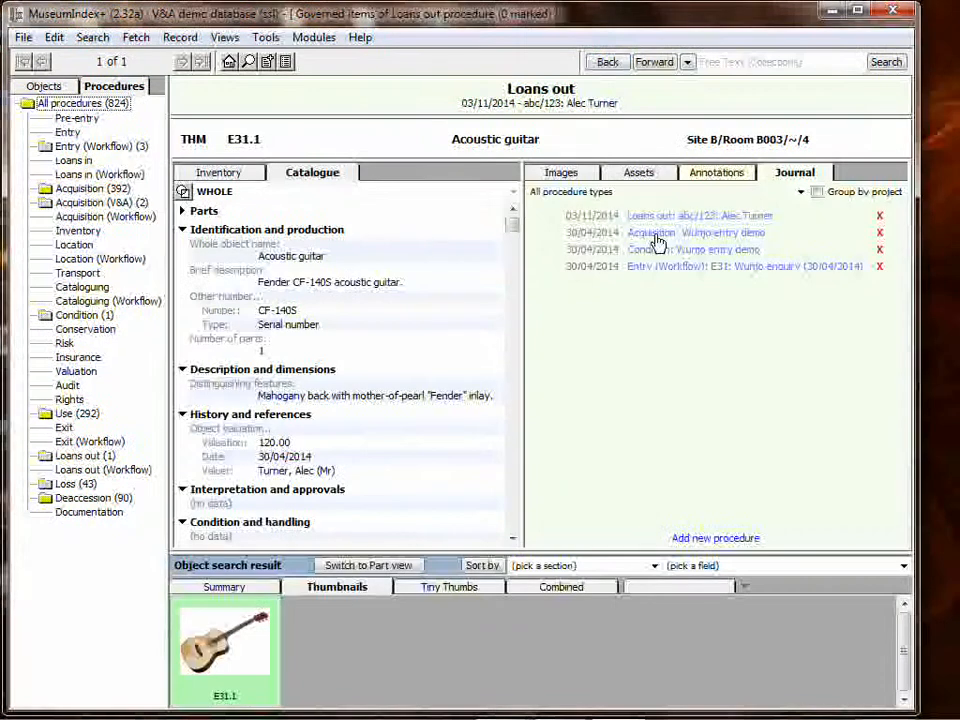
left_click(655, 233)
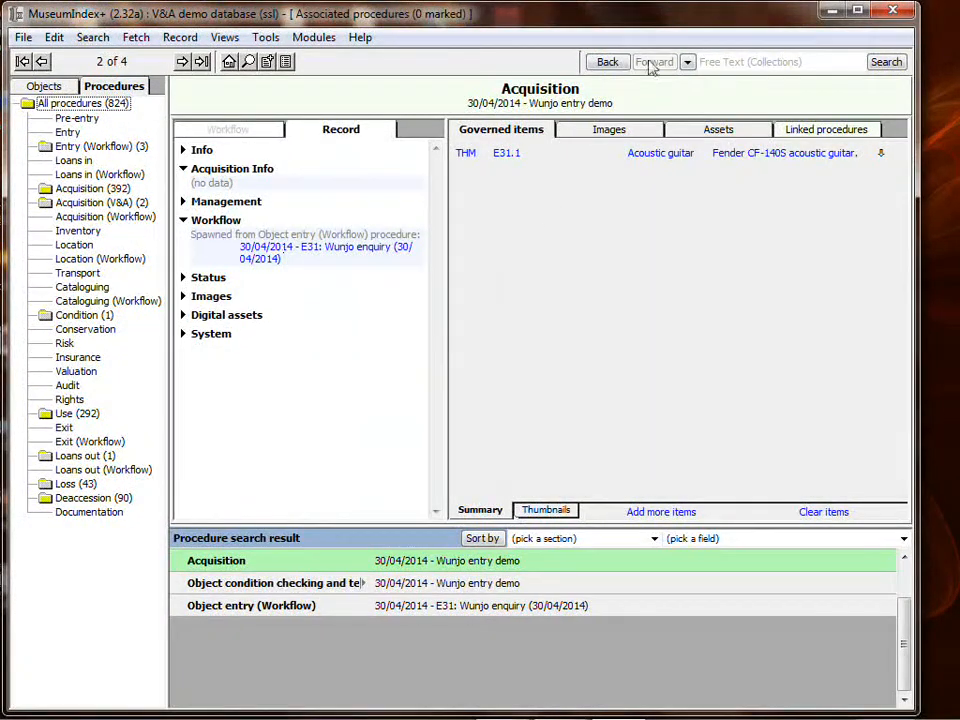
left_click(610, 62)
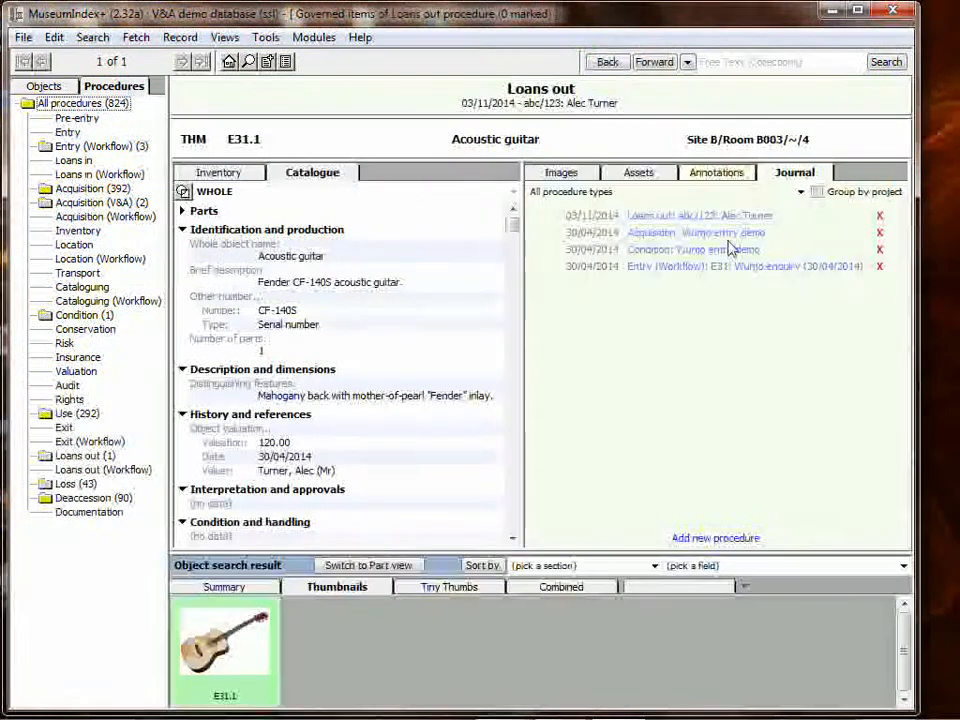
left_click(668, 250)
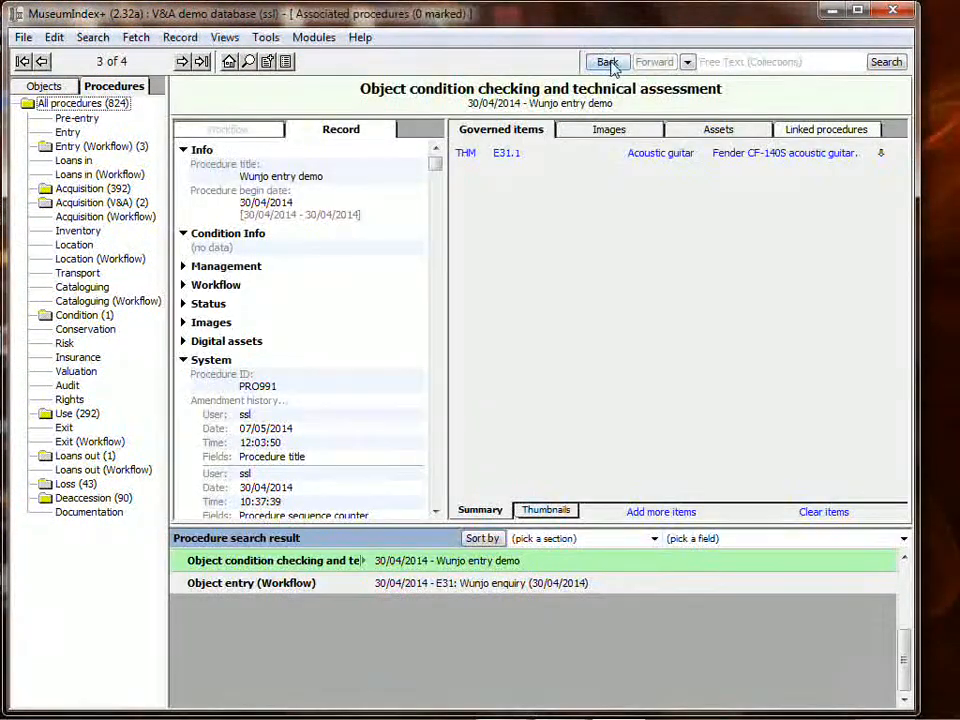
left_click(610, 62)
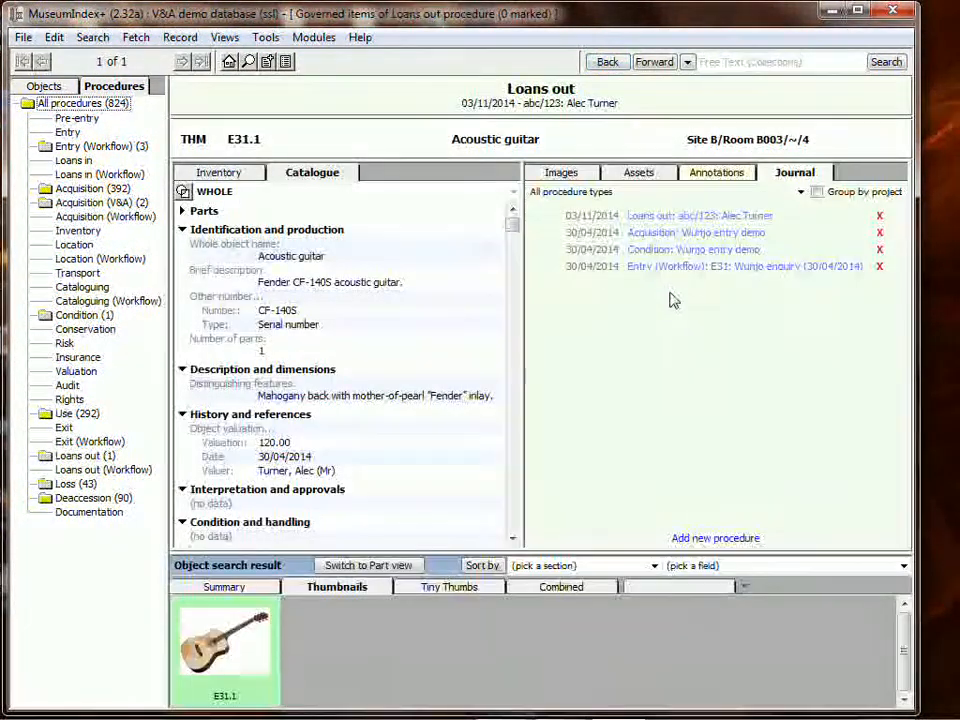